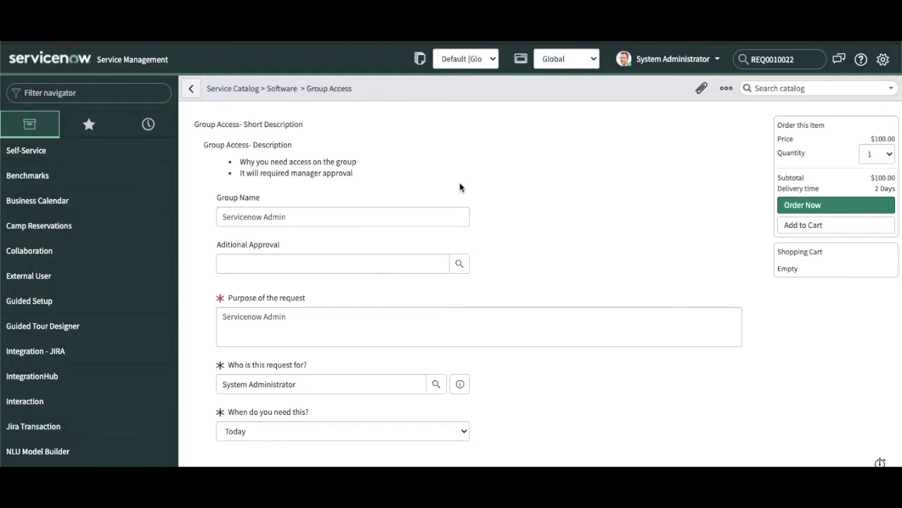
# Find the existing request through the global search and open its Group Access requested item
pyautogui.doubleClick(768, 61)
pyautogui.click(804, 59)
pyautogui.press('Return')
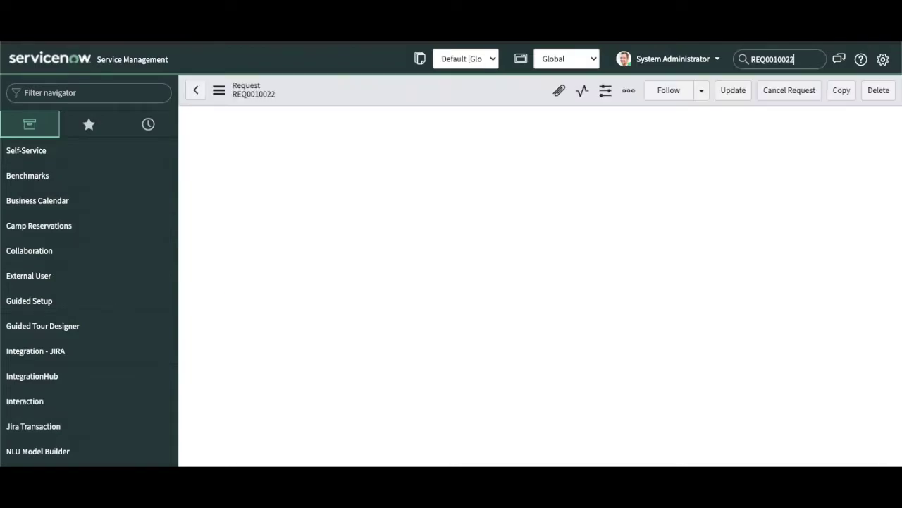
pyautogui.scroll(-3, 544, 256)
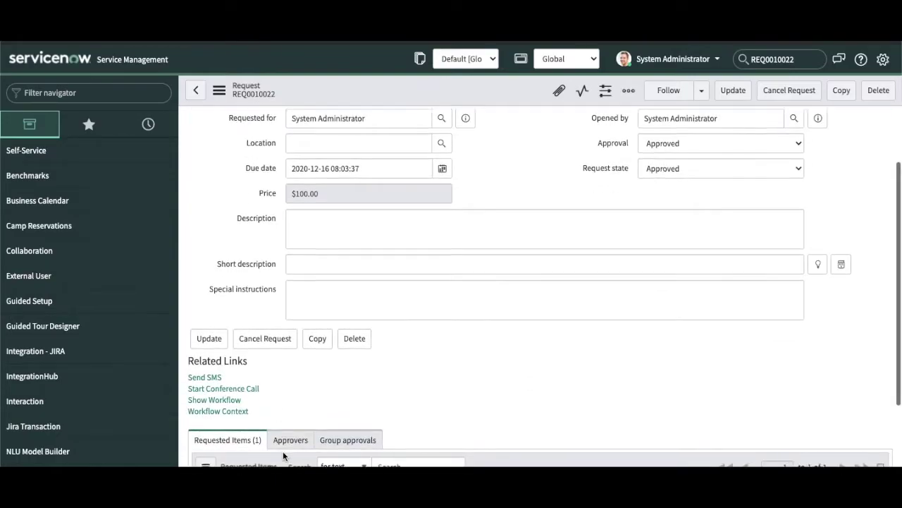
pyautogui.scroll(-2, 283, 452)
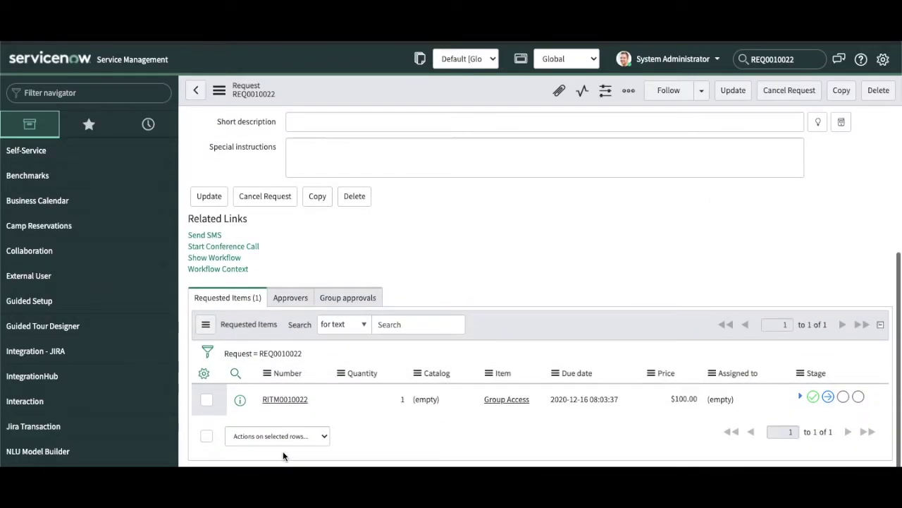
pyautogui.click(283, 400)
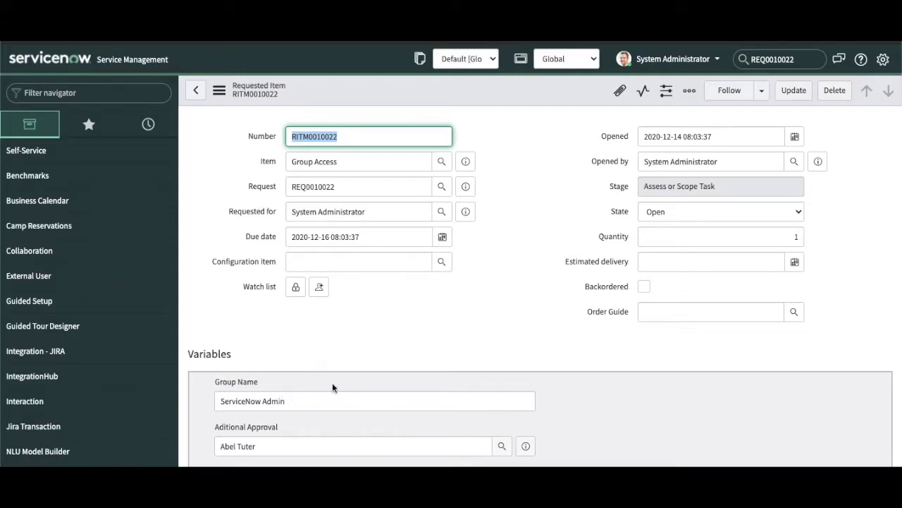
# Review the requested item's variables and catalog tasks, and open the record of its Group Access item
pyautogui.scroll(-10, 375, 374)
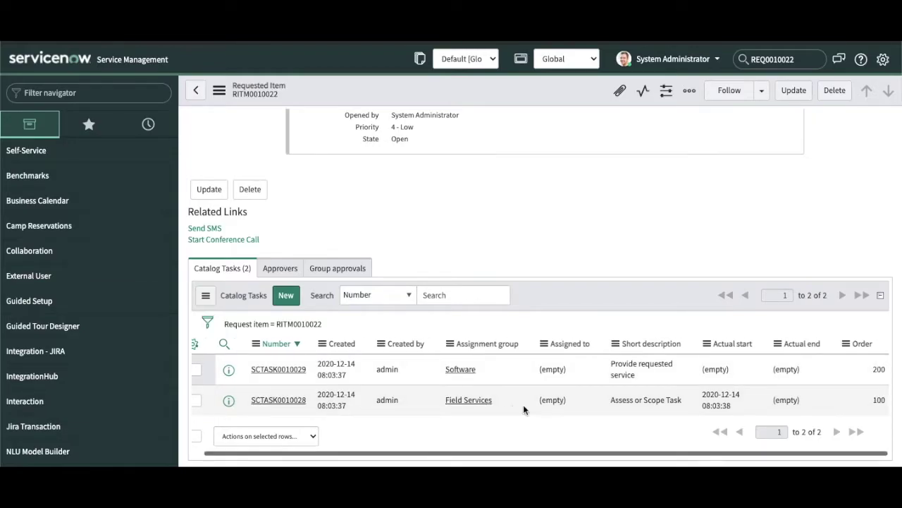
pyautogui.scroll(10, 552, 280)
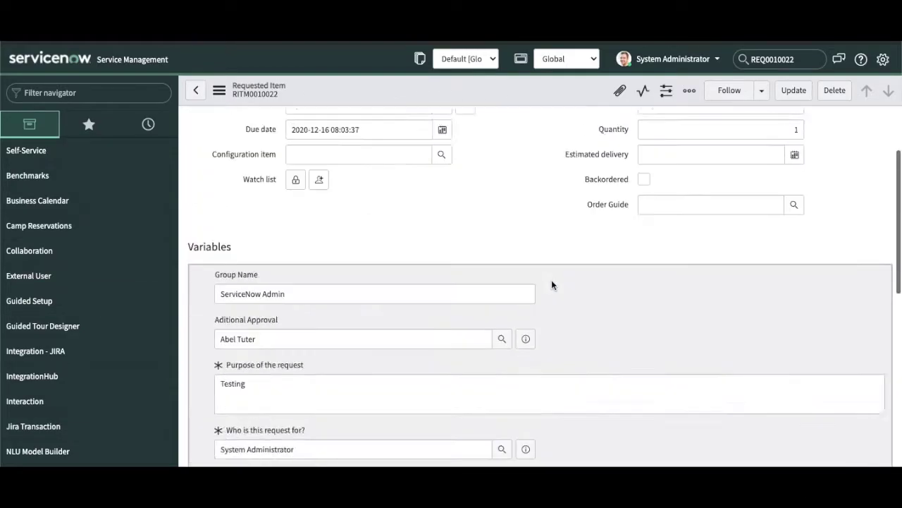
pyautogui.scroll(-1, 552, 285)
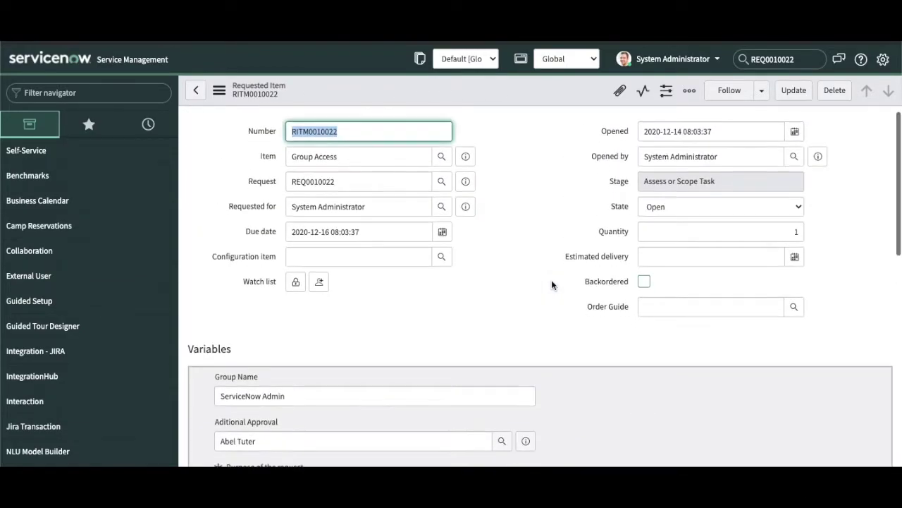
pyautogui.click(466, 156)
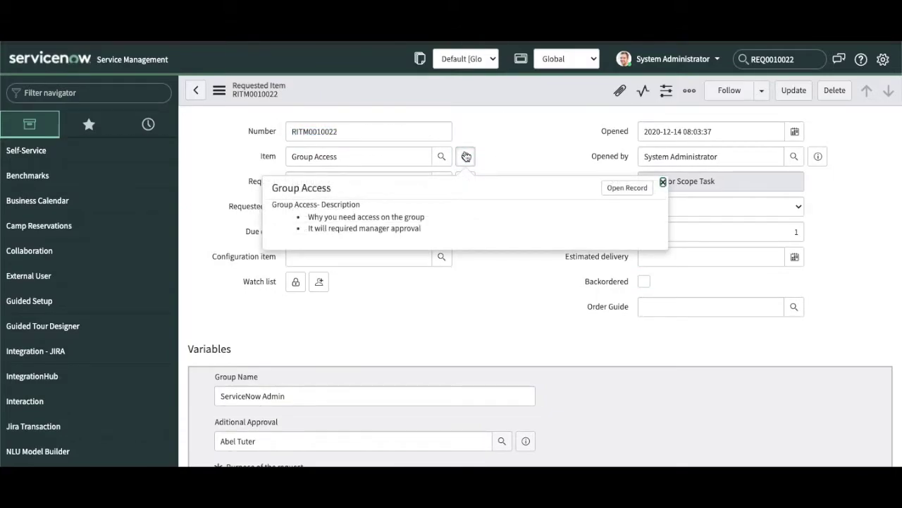
pyautogui.click(624, 192)
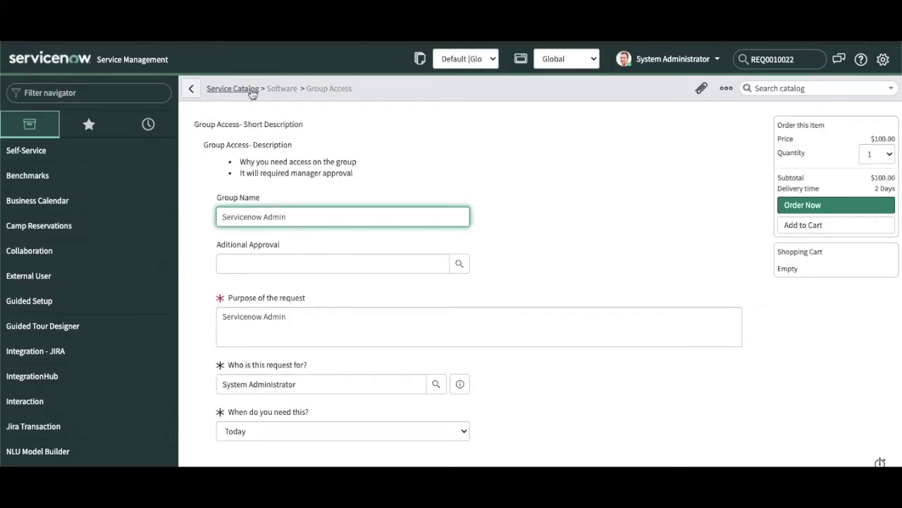
# Find Maintain Items under the catalog definitions and open the Group Access catalog item
pyautogui.click(138, 96)
pyautogui.write('main')
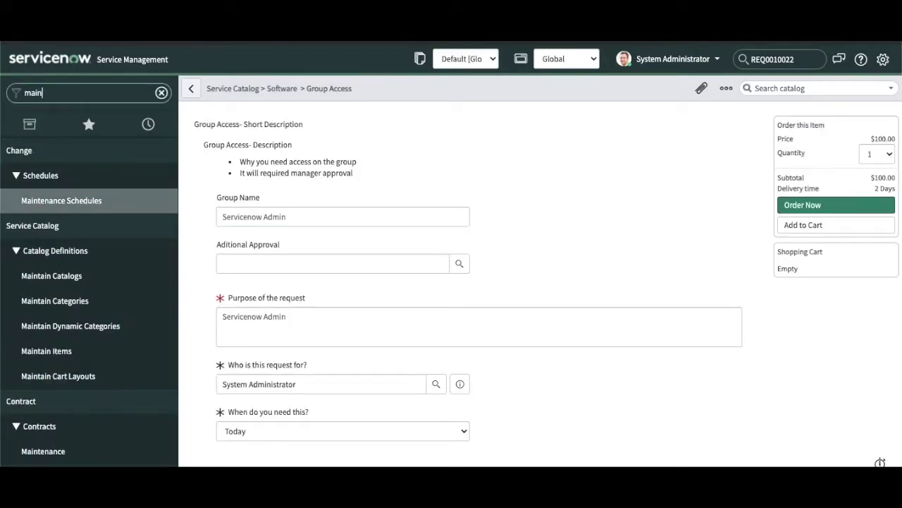
pyautogui.write('tain ite')
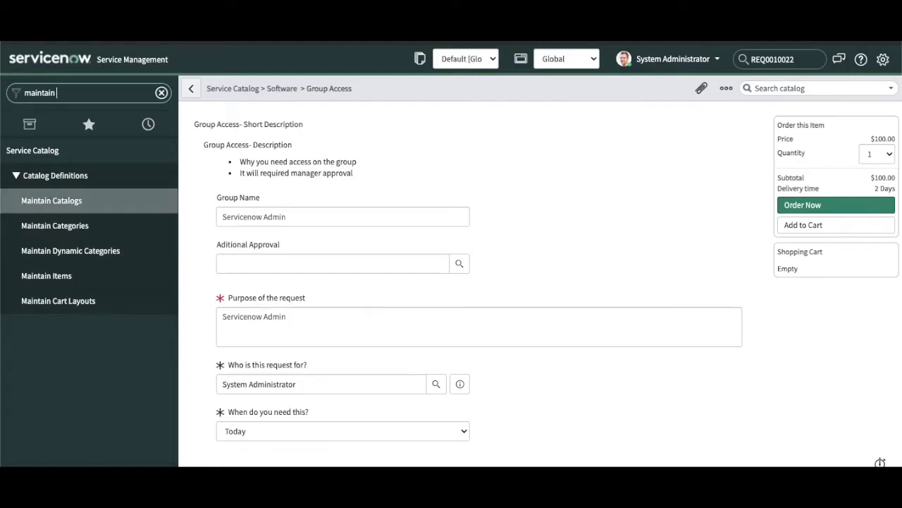
pyautogui.click(72, 203)
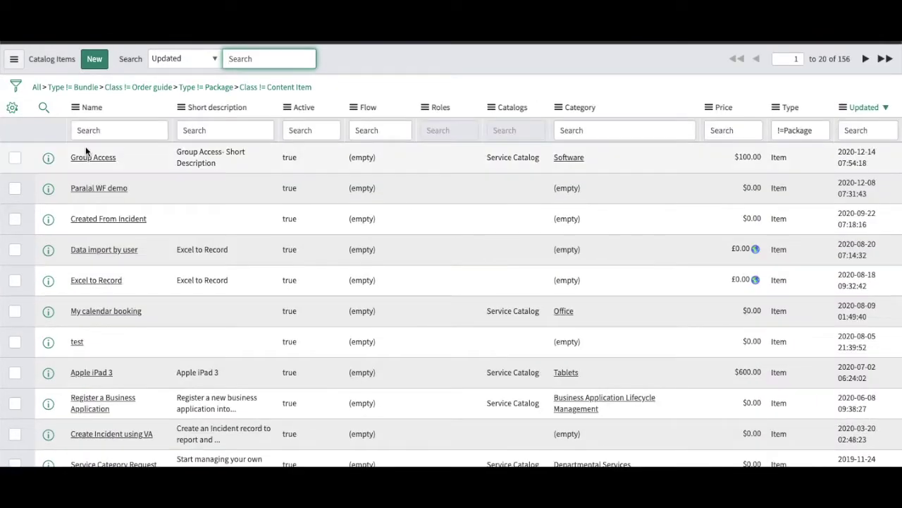
pyautogui.click(90, 162)
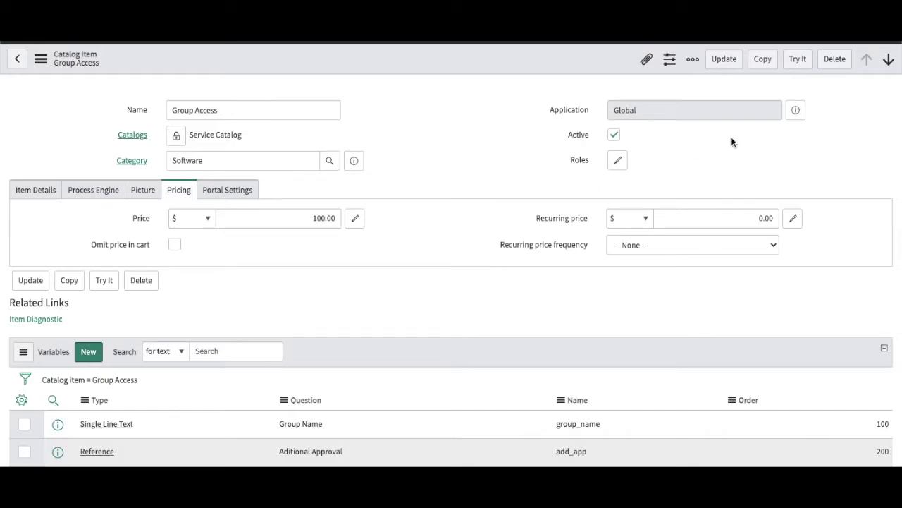
# Preview the Group Access order form with Try It and return to the catalog item's definition
pyautogui.click(791, 65)
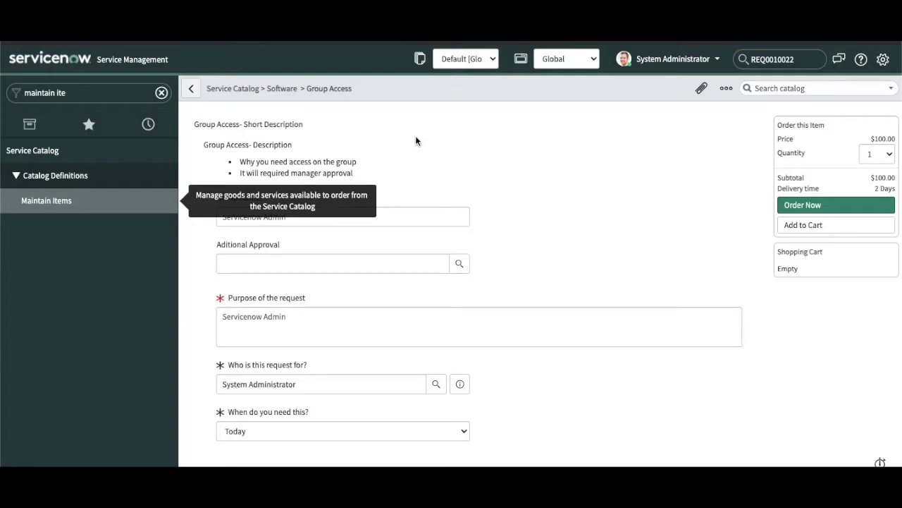
pyautogui.hotkey('alt', 'Left')
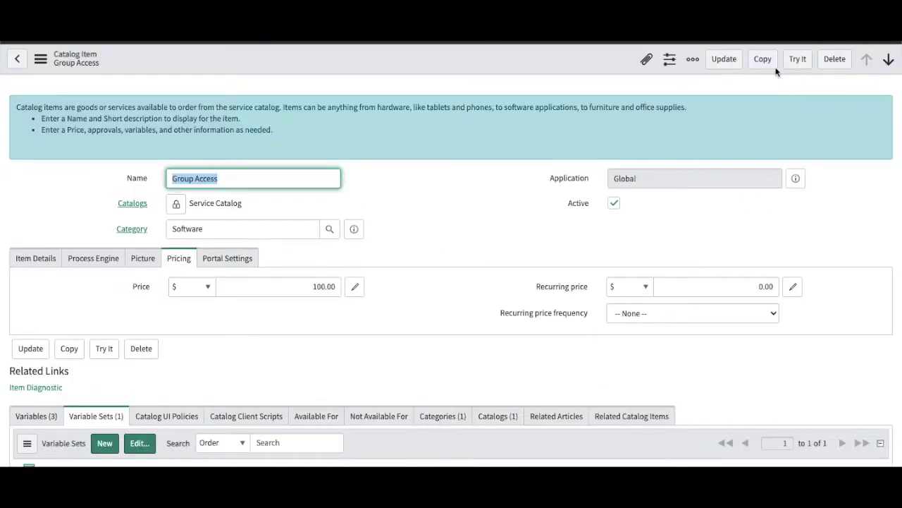
pyautogui.click(800, 61)
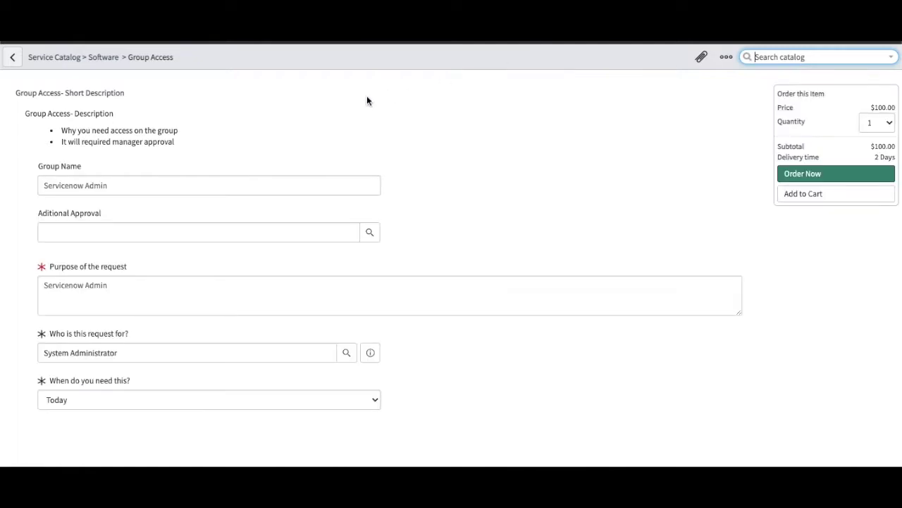
pyautogui.click(13, 41)
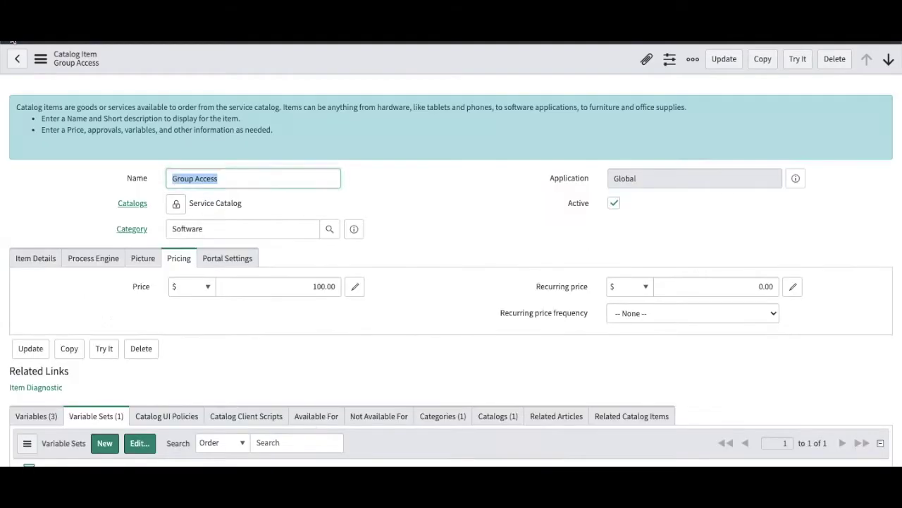
# Examine the Available For and Not Available For lists of the Group Access catalog item
pyautogui.click(319, 419)
pyautogui.scroll(-1, 430, 332)
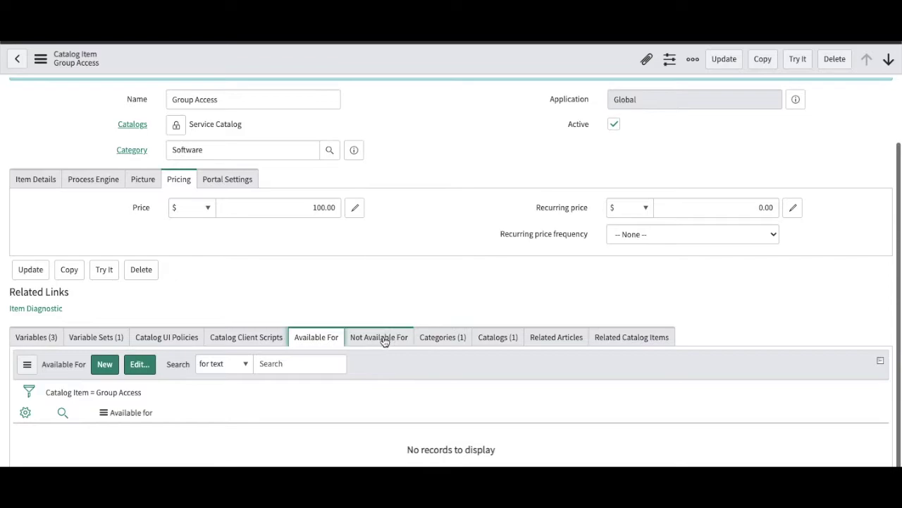
pyautogui.click(383, 339)
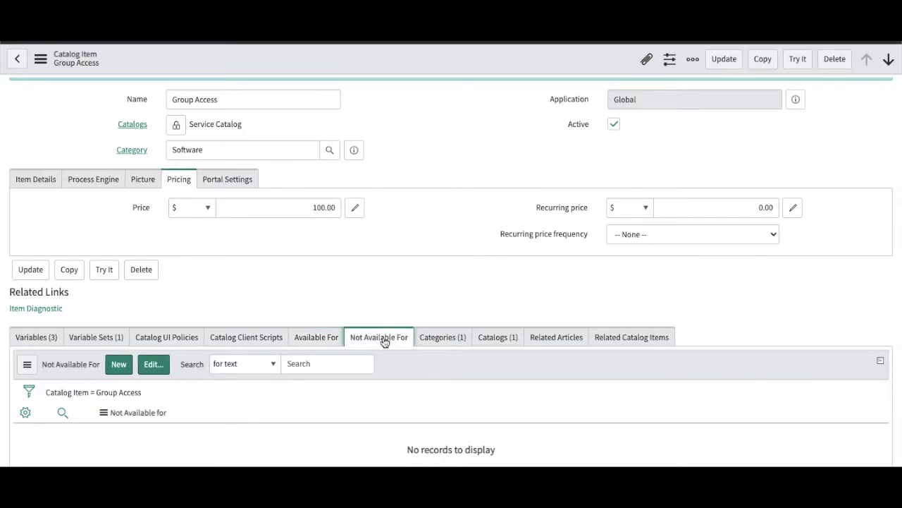
pyautogui.click(330, 343)
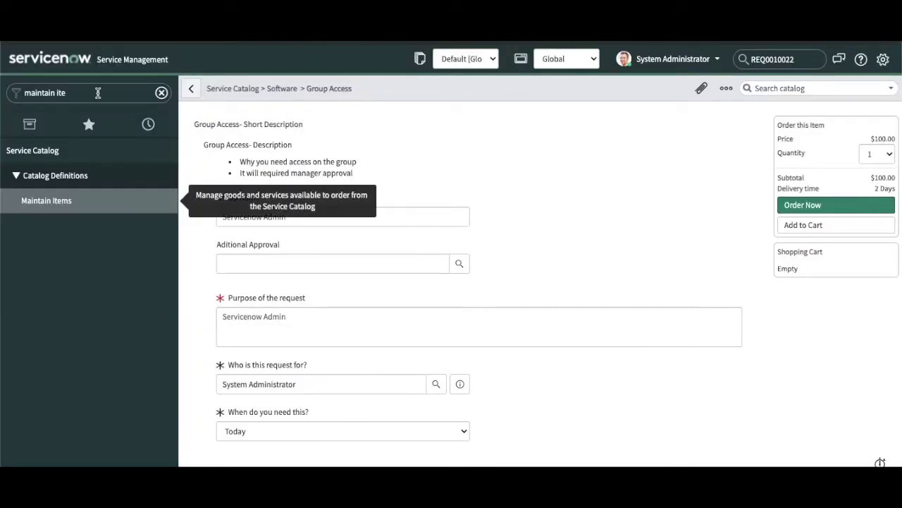
# Find User Criteria under the Service Catalog definitions and open the list of its records
pyautogui.tripleClick(98, 93)
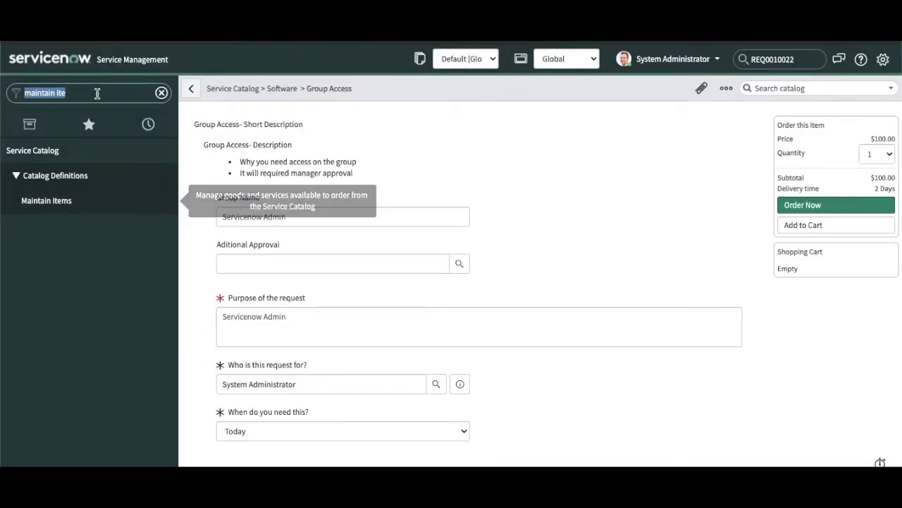
pyautogui.write('user cre')
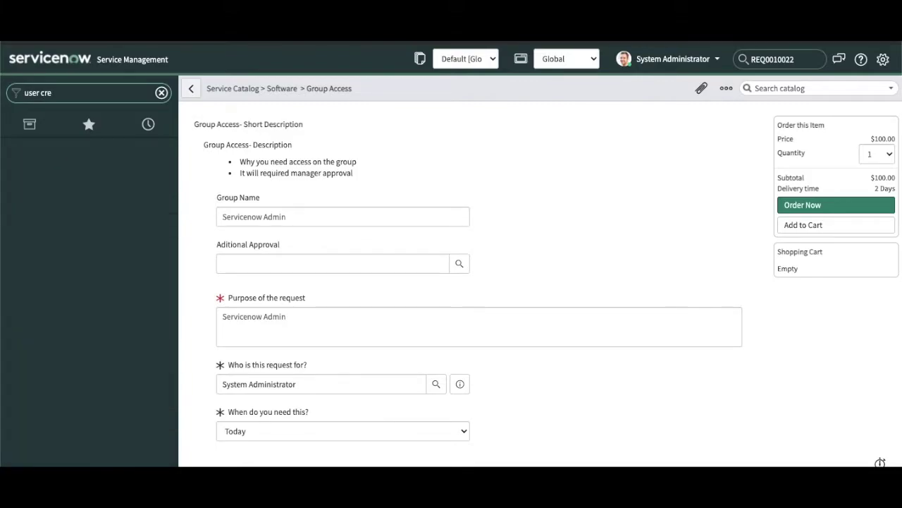
pyautogui.press('BackSpace')
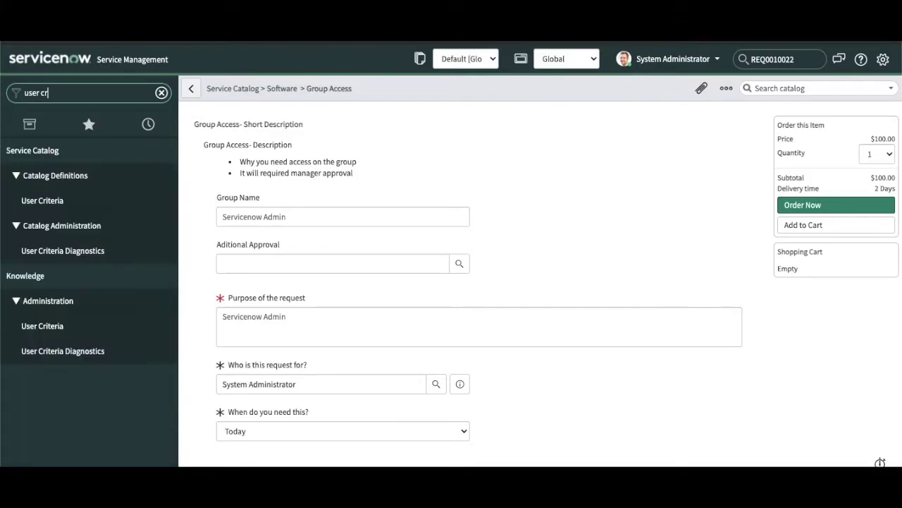
pyautogui.click(61, 202)
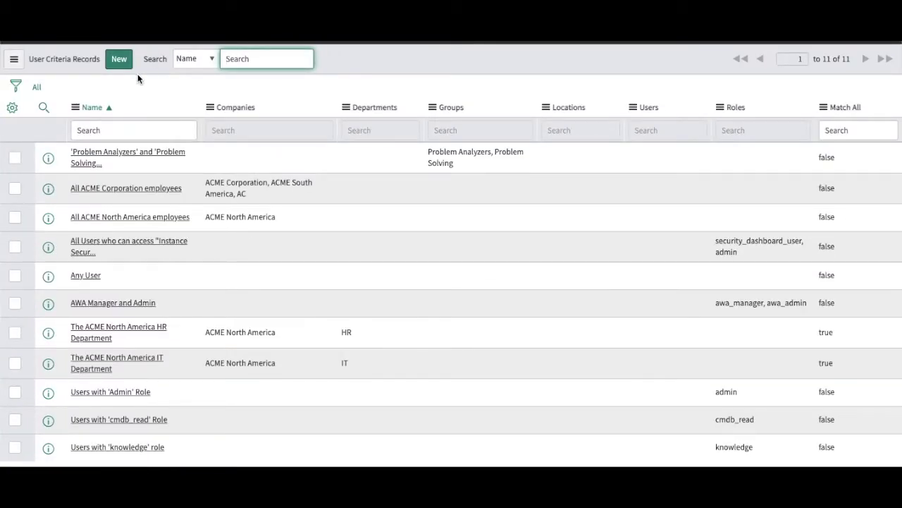
# Start a new user criteria record named "All ITIL User can access"
pyautogui.click(117, 65)
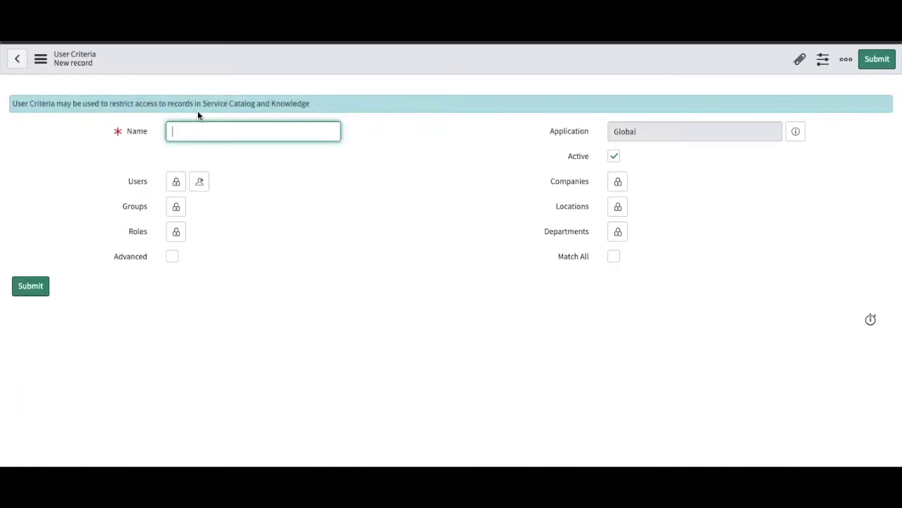
pyautogui.write('All ITIL User can c')
pyautogui.press('BackSpace')
pyautogui.write('access')
# Add the itil role to the new user criteria and lock the roles list
pyautogui.click(177, 231)
pyautogui.write('*it')
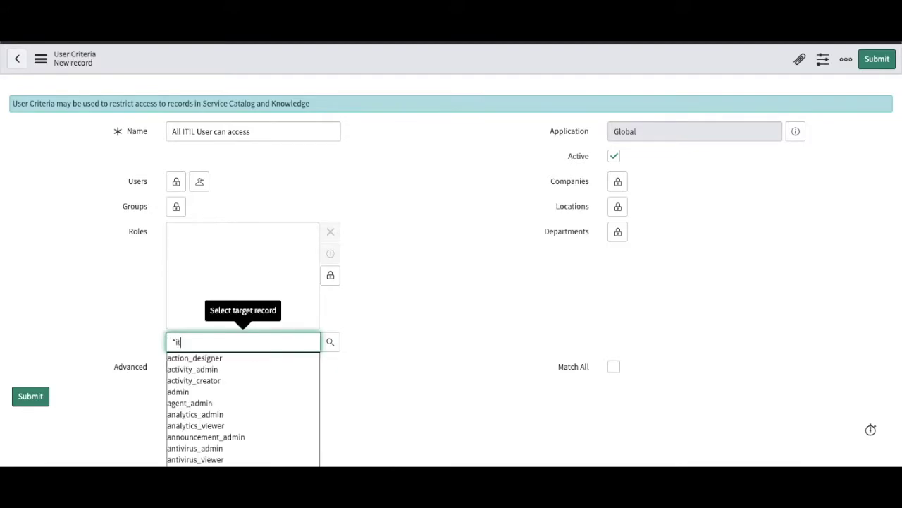
pyautogui.write('il')
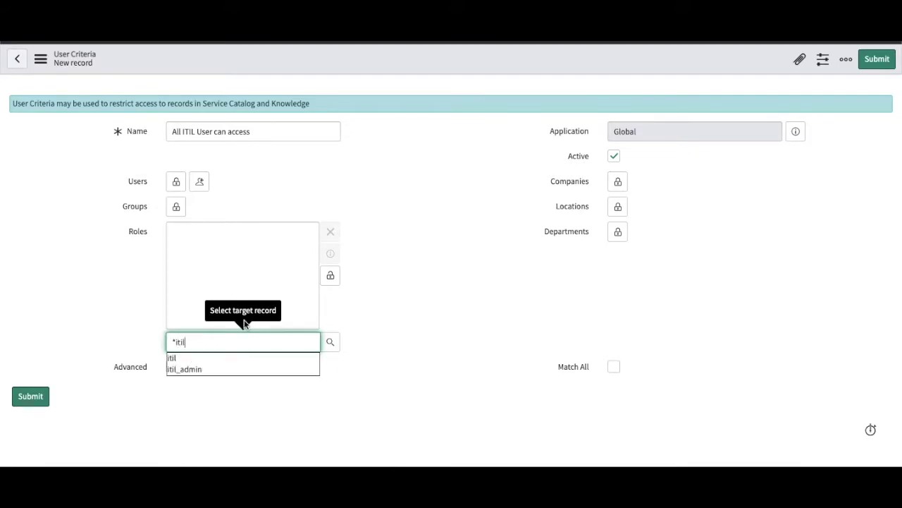
pyautogui.click(192, 358)
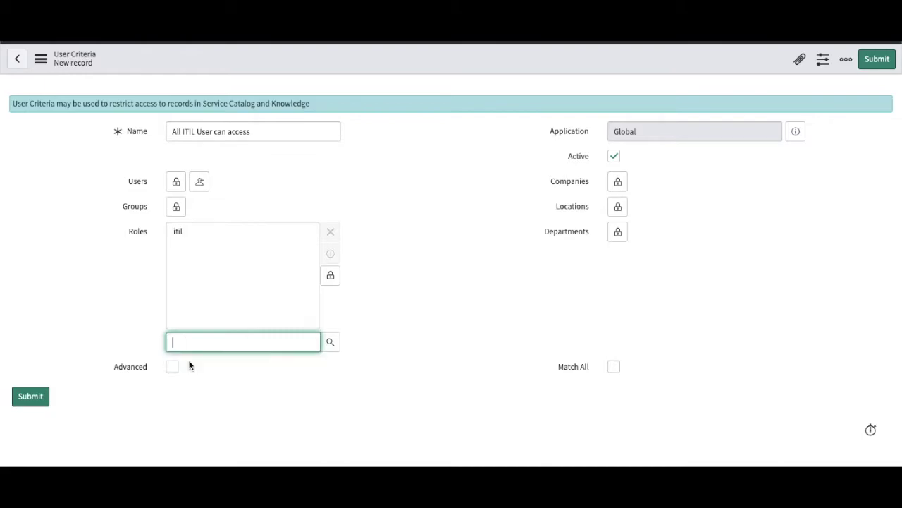
pyautogui.click(329, 282)
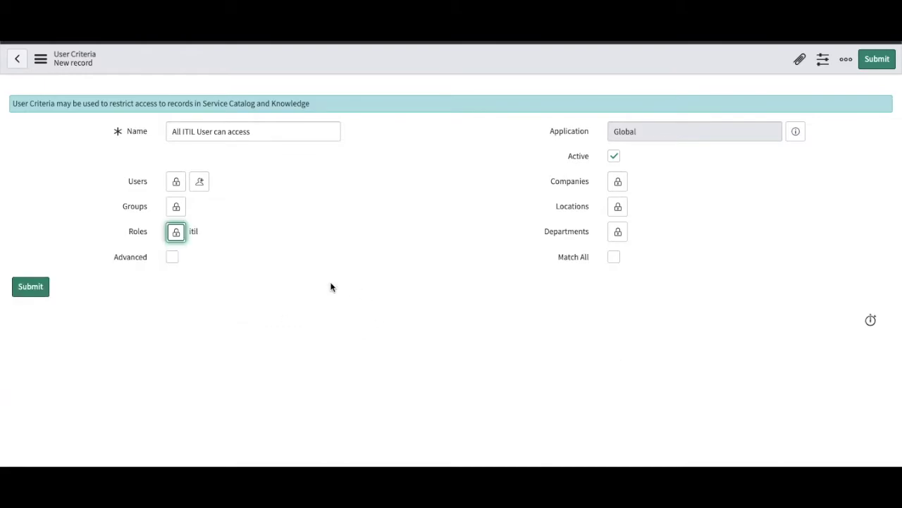
# Add the current System Administrator account to the criteria's users and try out the Match All option
pyautogui.click(201, 182)
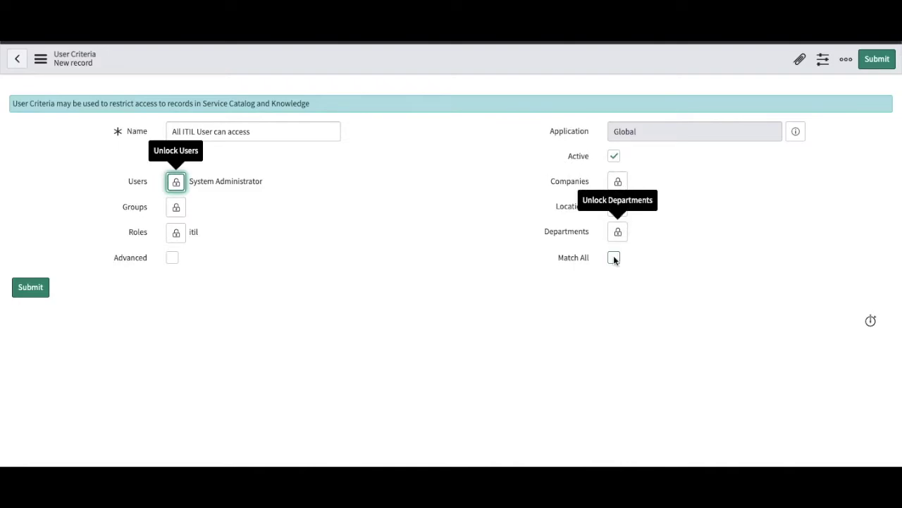
pyautogui.moveTo(574, 264)
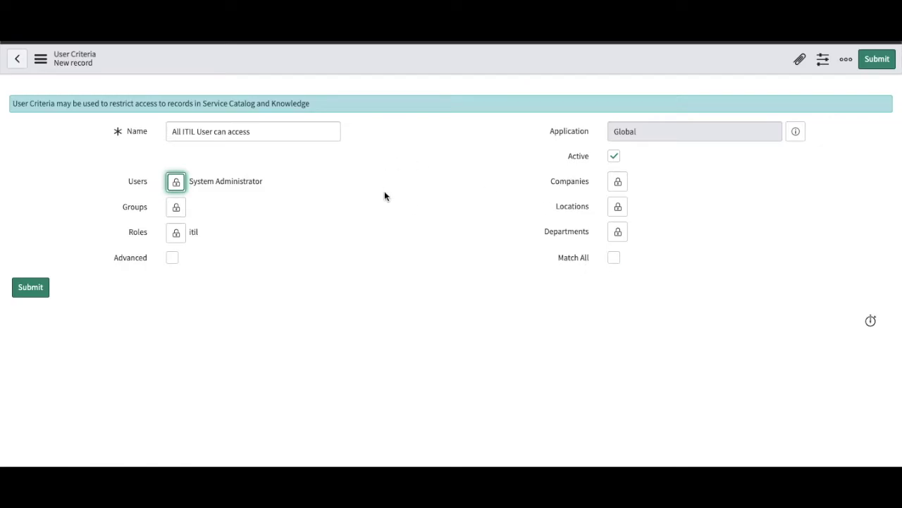
pyautogui.click(614, 258)
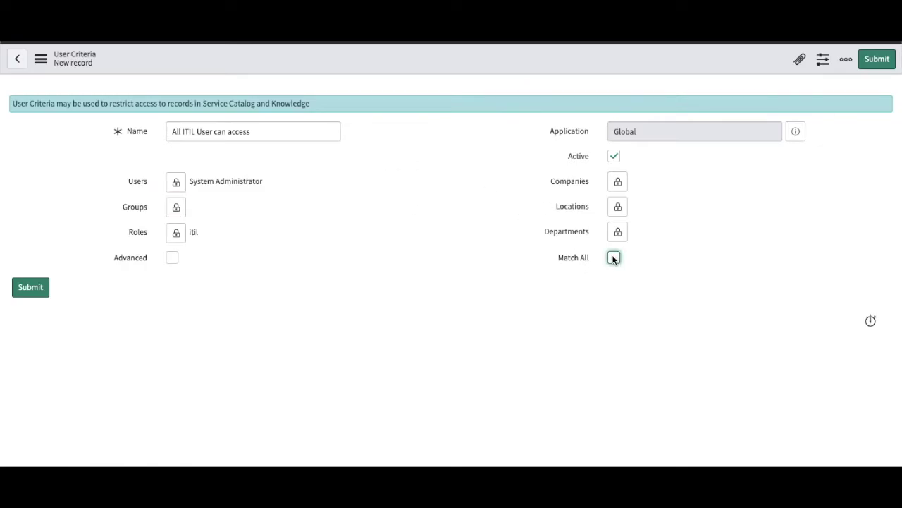
# Try the Advanced option to view the criteria's script editor, and turn the option off again
pyautogui.click(168, 263)
pyautogui.click(251, 133)
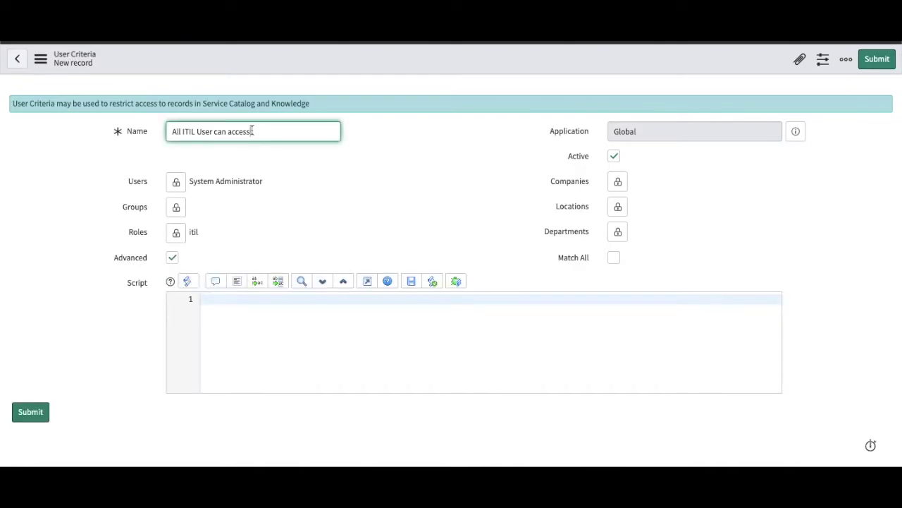
pyautogui.click(173, 258)
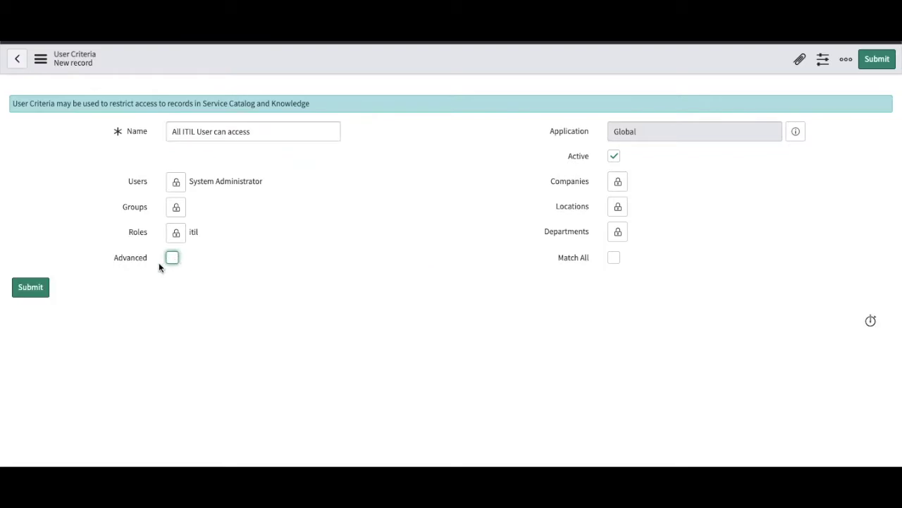
# Copy the criteria's name and submit the new user criteria record
pyautogui.click(221, 134)
pyautogui.hotkey('ctrl', 'a')
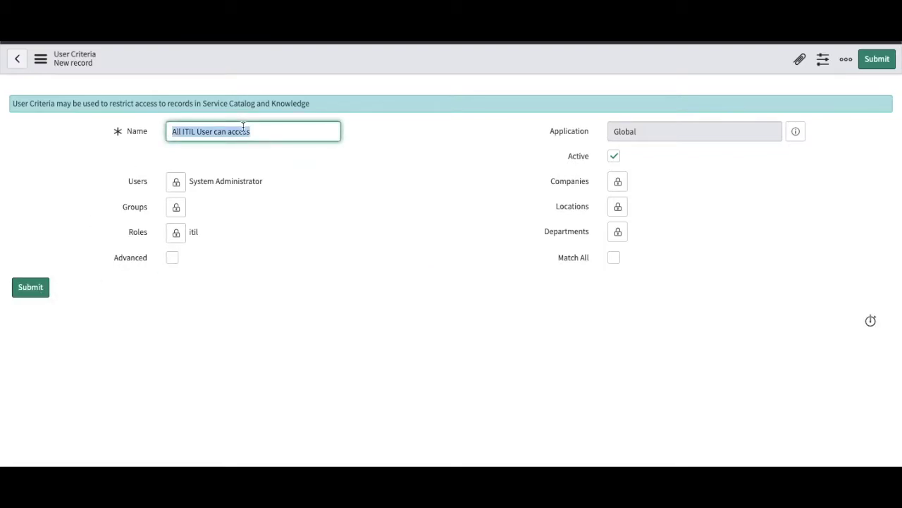
pyautogui.click(39, 290)
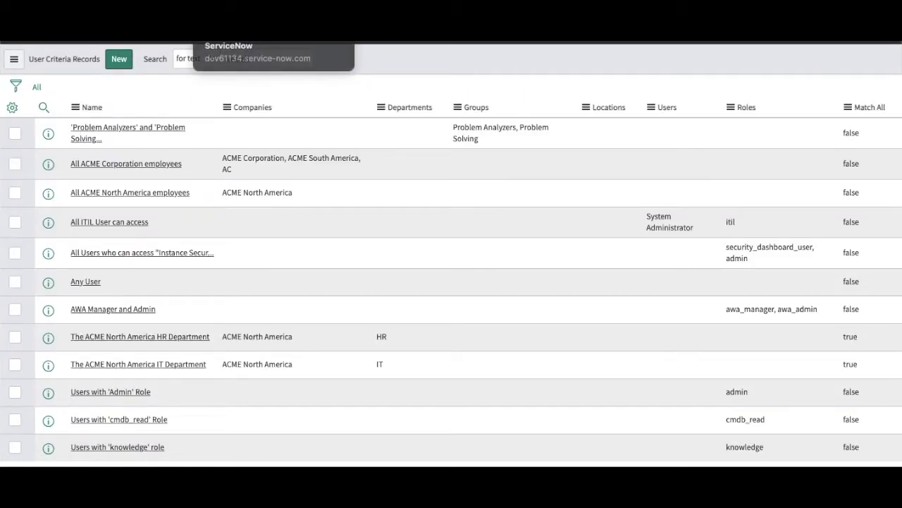
# Return to the Group Access catalog item and save "All ITIL User can access" in its Available For list
pyautogui.click(212, 21)
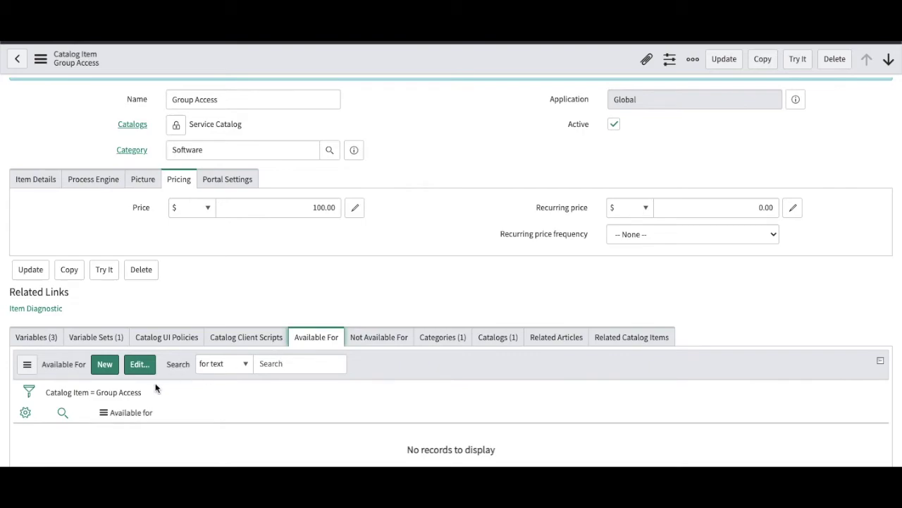
pyautogui.click(140, 365)
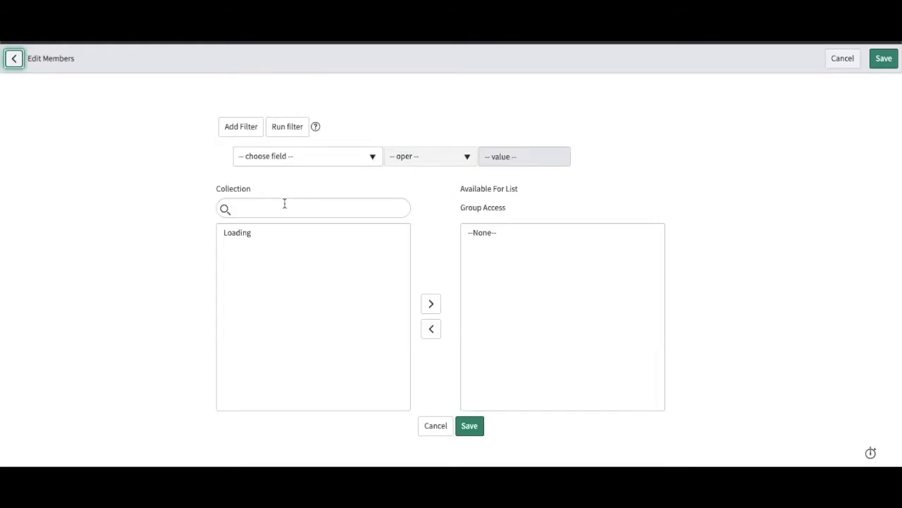
pyautogui.click(284, 203)
pyautogui.write('All ITIL User can access')
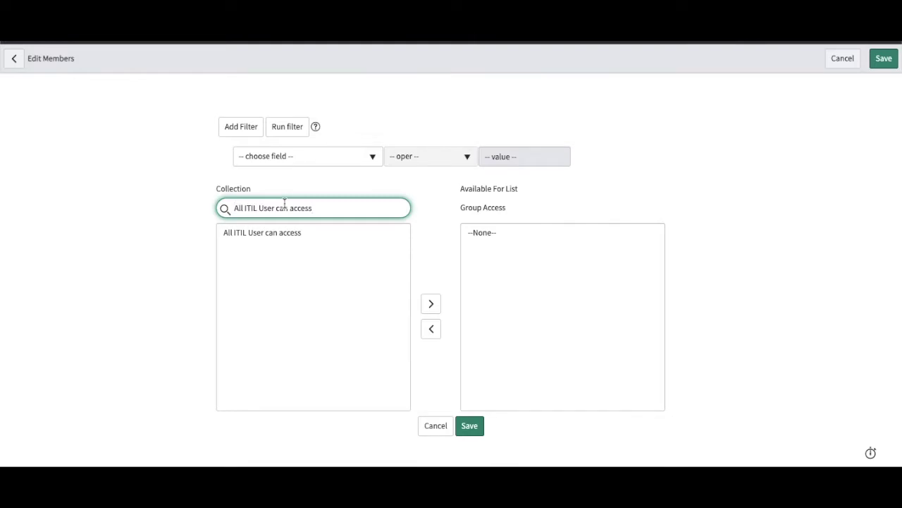
pyautogui.doubleClick(258, 233)
pyautogui.click(469, 427)
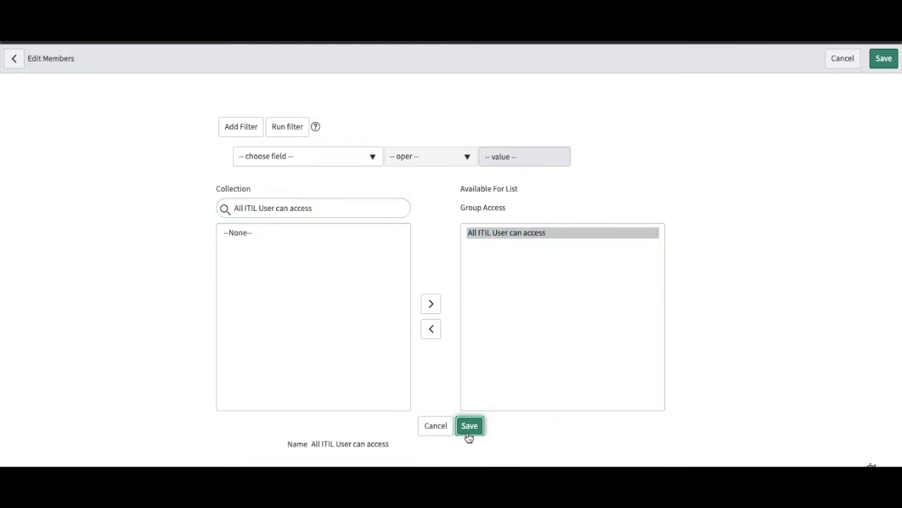
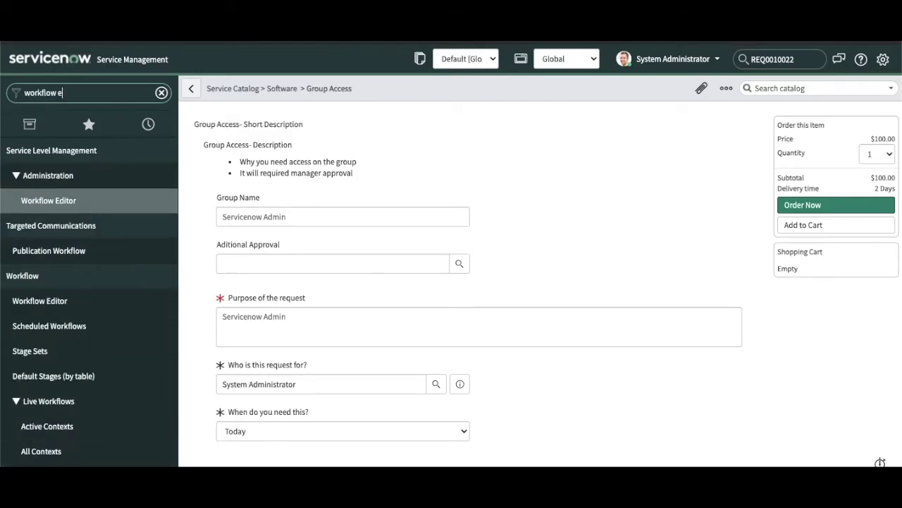
# Find and open the Workflow Editor, and start a new workflow
pyautogui.write('e')
pyautogui.click(52, 251)
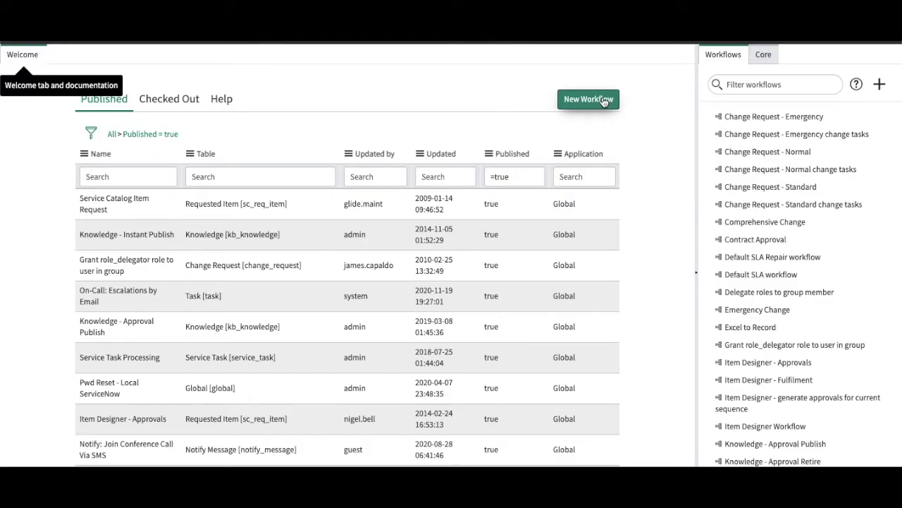
pyautogui.click(879, 84)
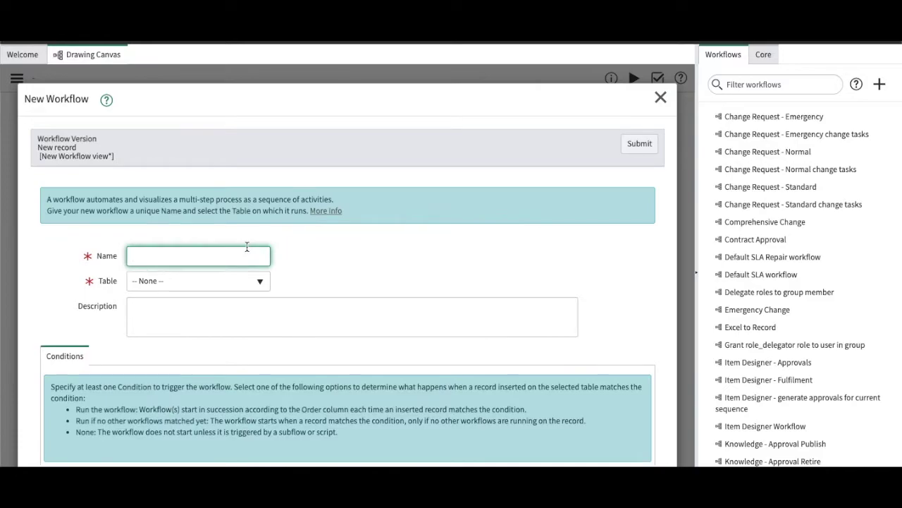
# Set the new workflow's table to Requested Item [sc_req_item] and name it "Group Access"
pyautogui.click(248, 282)
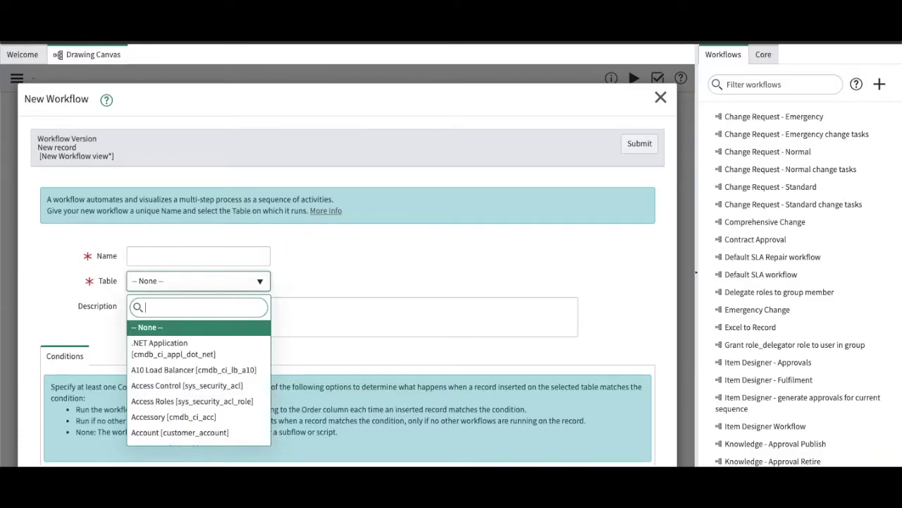
pyautogui.write('sc_req_ite')
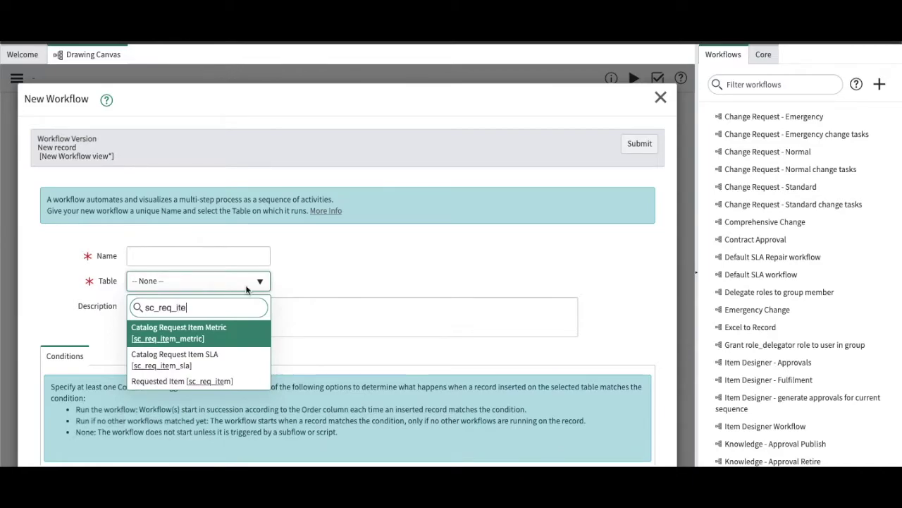
pyautogui.press('Return')
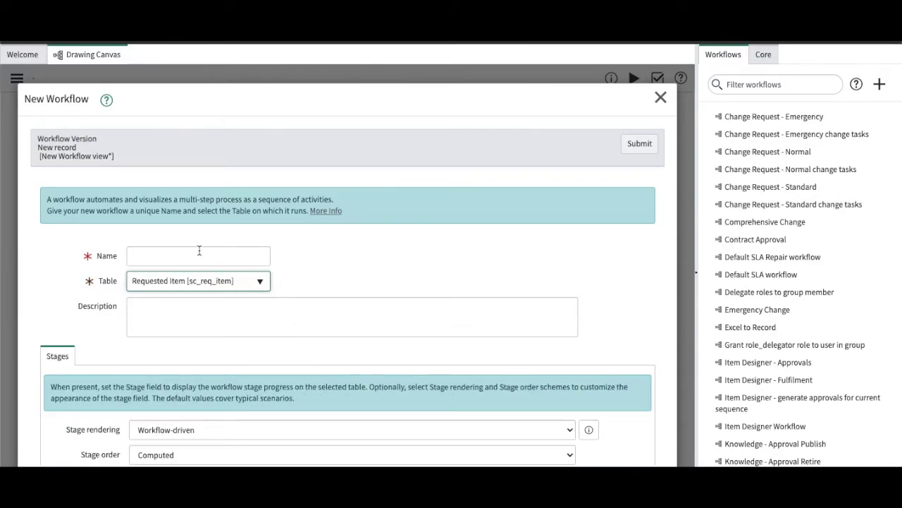
pyautogui.click(169, 257)
pyautogui.write('Group')
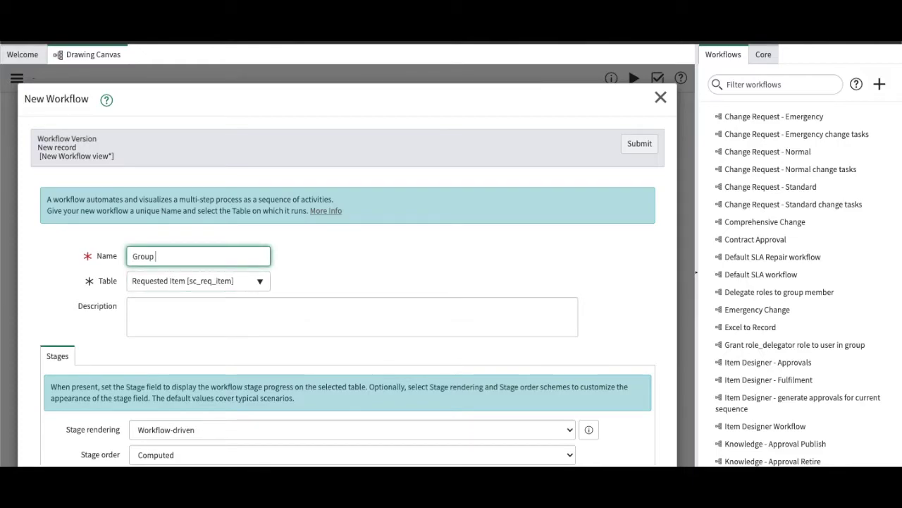
pyautogui.write(' Access')
# Review the stage rendering choices, keep Workflow-driven, and submit the new workflow
pyautogui.scroll(-3, 275, 358)
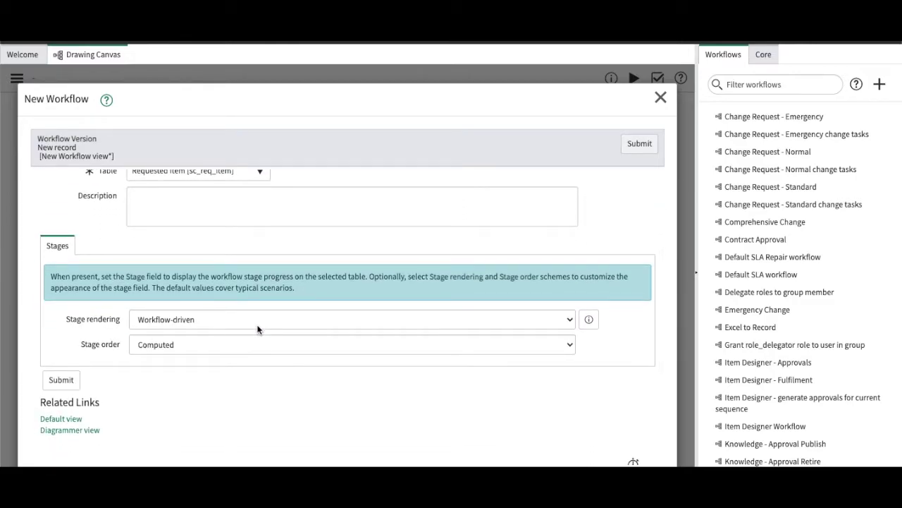
pyautogui.click(257, 327)
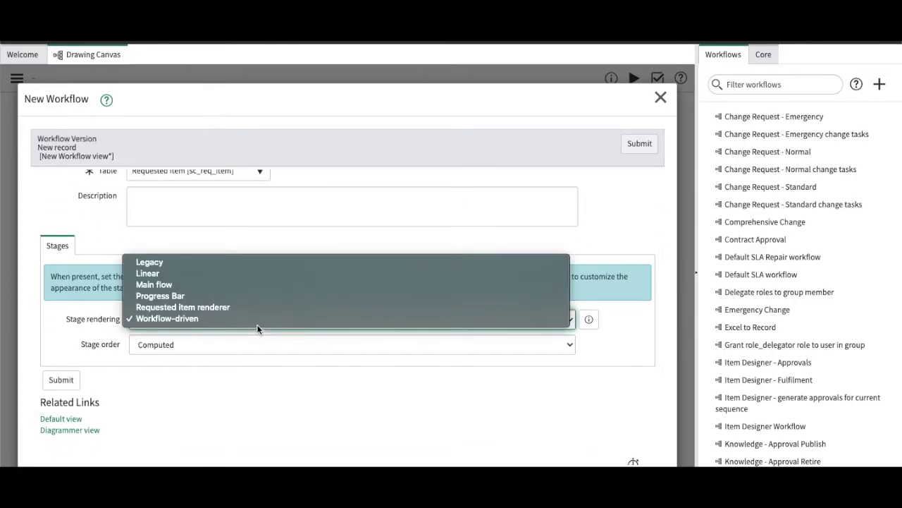
pyautogui.click(232, 398)
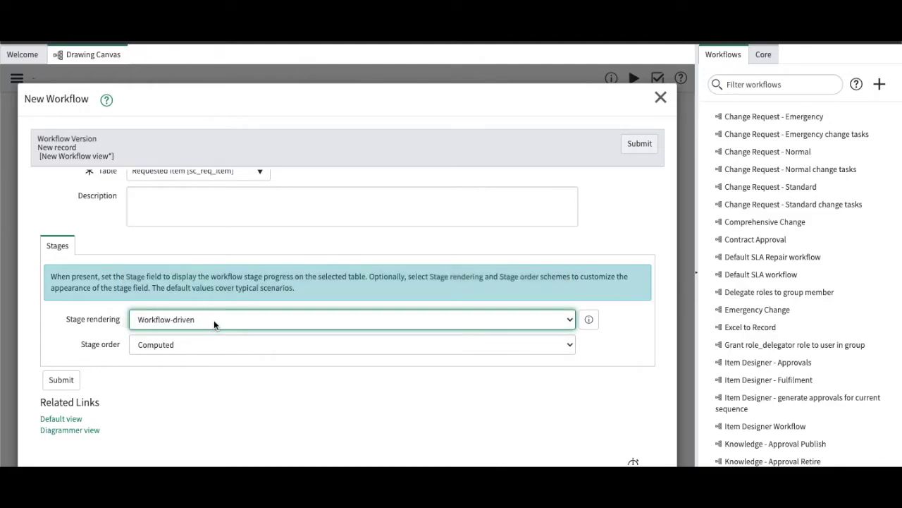
pyautogui.click(69, 381)
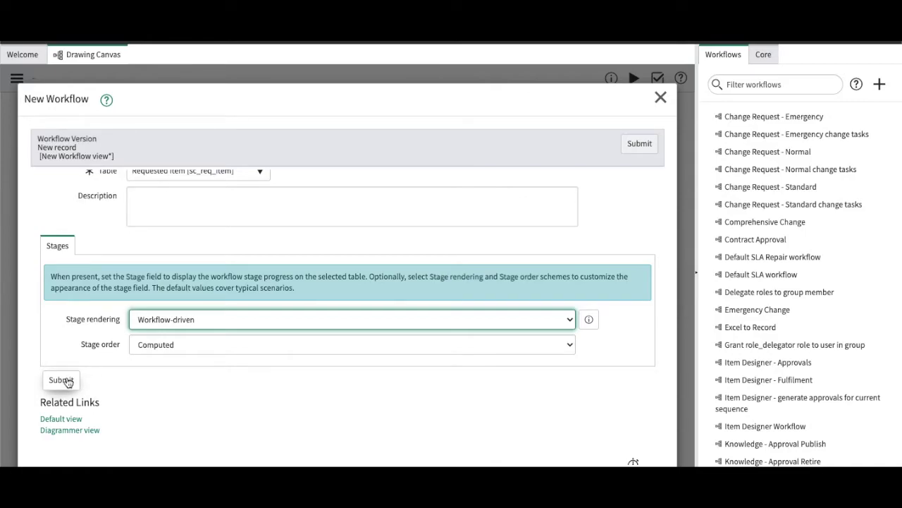
pyautogui.click(62, 380)
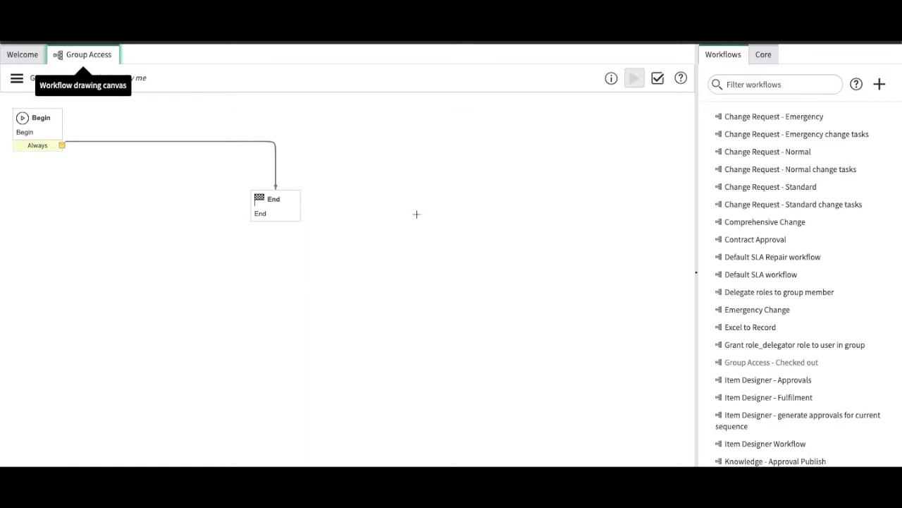
# Add an Approval - User activity after Begin in the workflow and name it "Manager Approval"
pyautogui.click(762, 62)
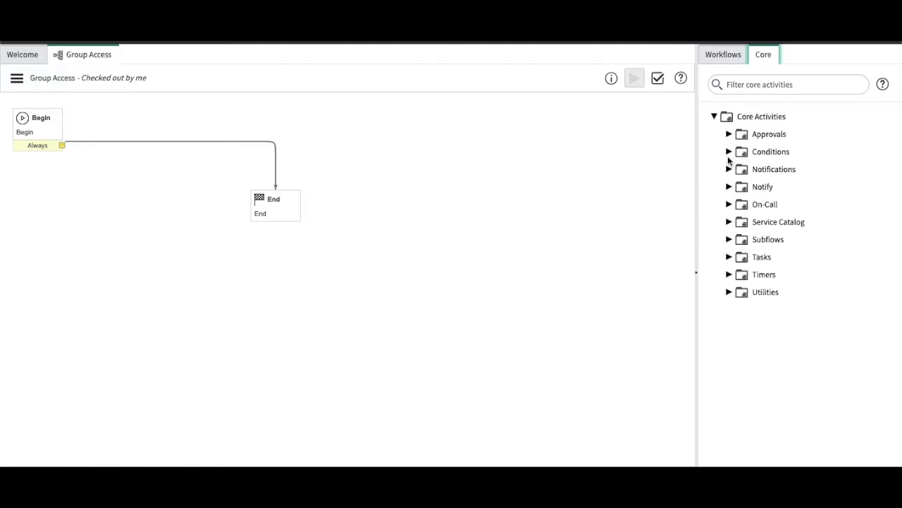
pyautogui.click(729, 134)
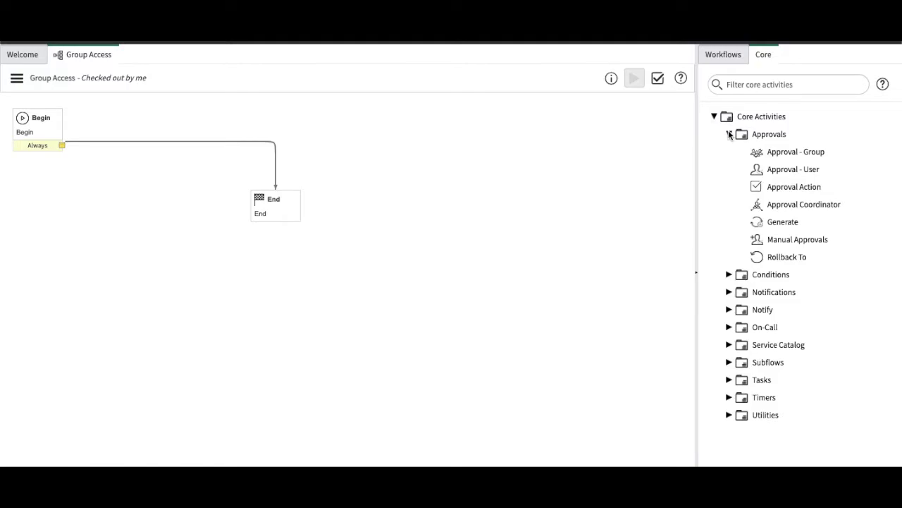
pyautogui.moveTo(792, 169); pyautogui.dragTo(150, 114)
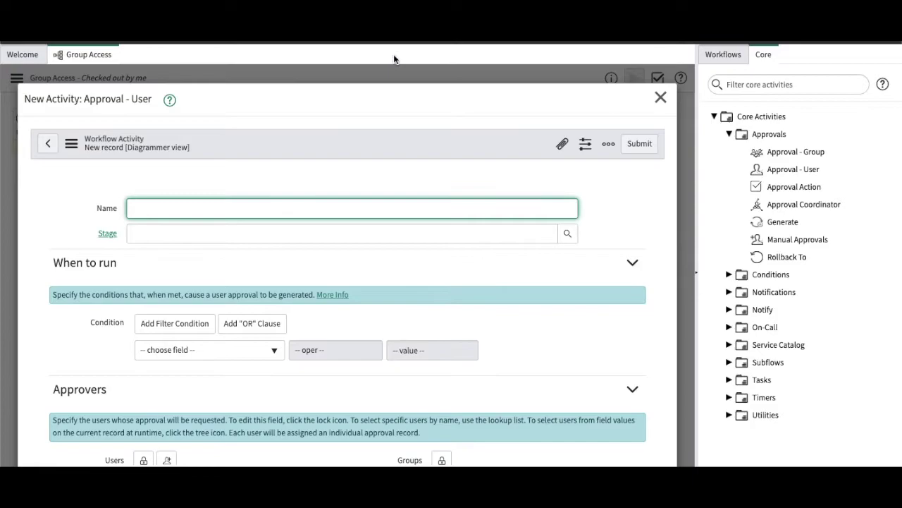
pyautogui.write('Manager Approval')
# Set the approver to the requested-for user's manager, ${requested_for.manager}, and submit the activity
pyautogui.scroll(-3, 146, 365)
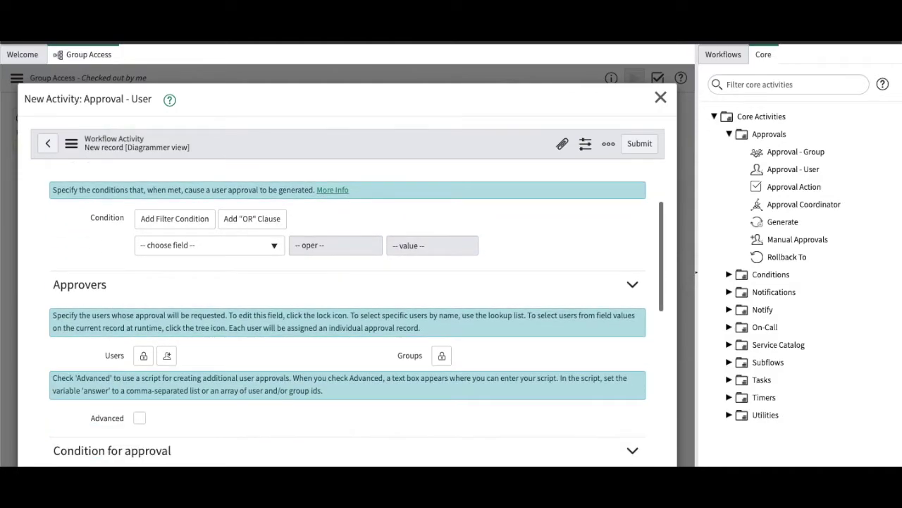
pyautogui.click(144, 360)
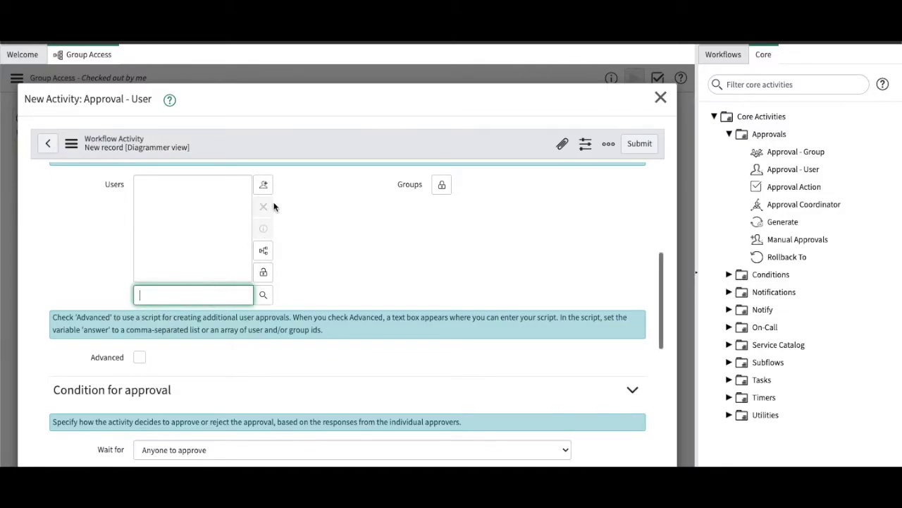
pyautogui.click(264, 252)
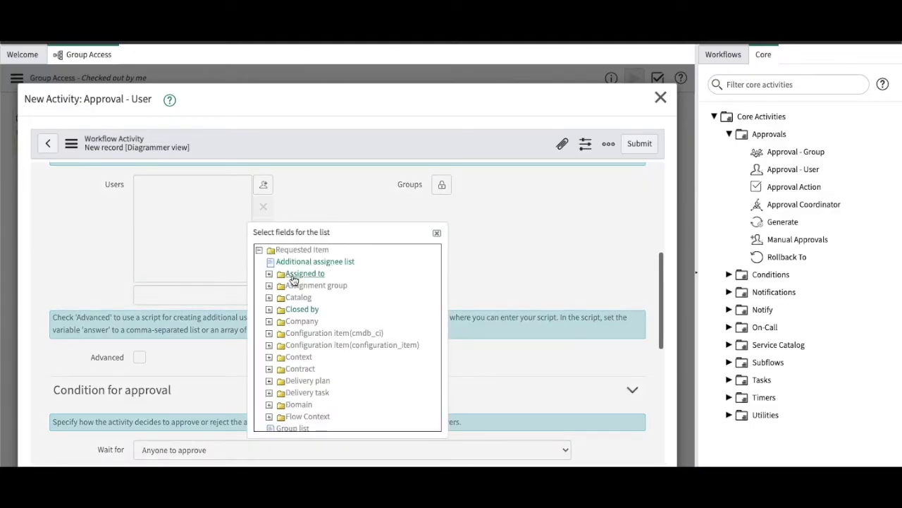
pyautogui.scroll(-3, 293, 280)
pyautogui.scroll(-2, 293, 280)
pyautogui.click(269, 370)
pyautogui.scroll(-4, 304, 379)
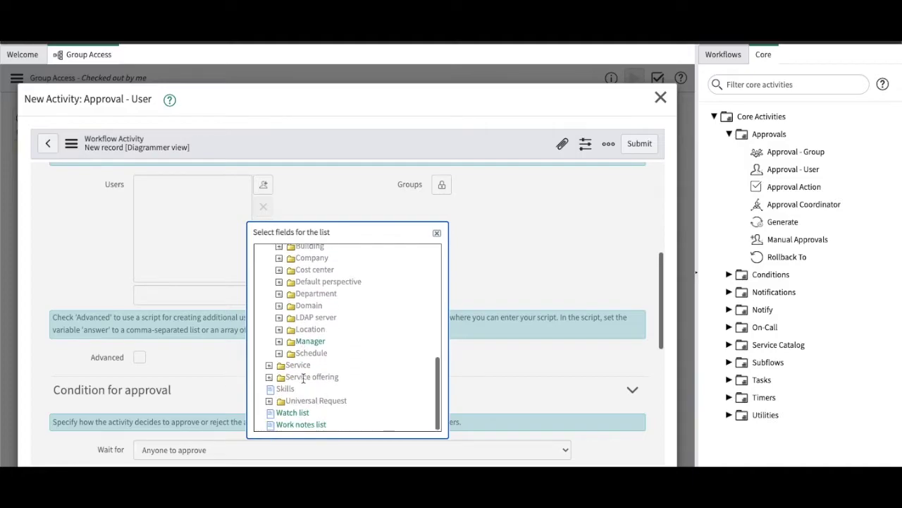
pyautogui.click(310, 341)
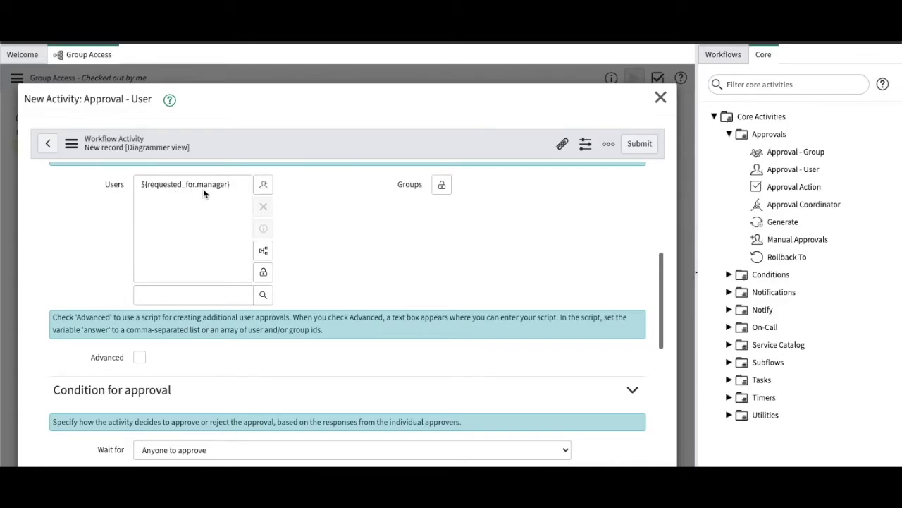
pyautogui.click(637, 145)
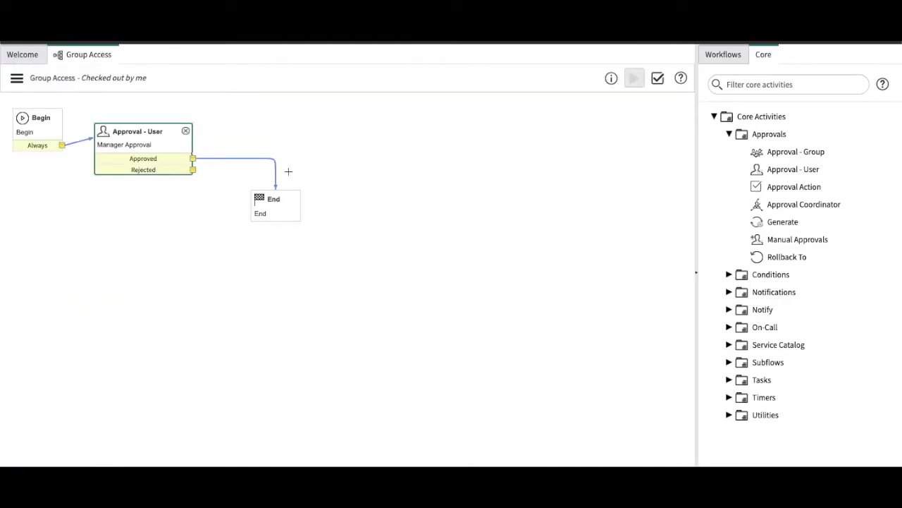
# Move the End activity farther from the approval and connect the Manager Approval's Rejected outcome to it
pyautogui.moveTo(273, 202); pyautogui.dragTo(354, 246)
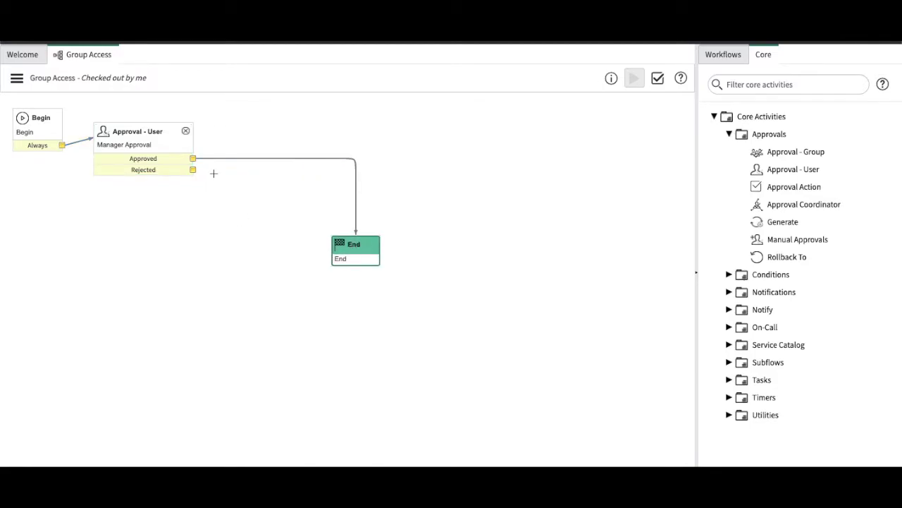
pyautogui.moveTo(193, 171); pyautogui.dragTo(351, 262)
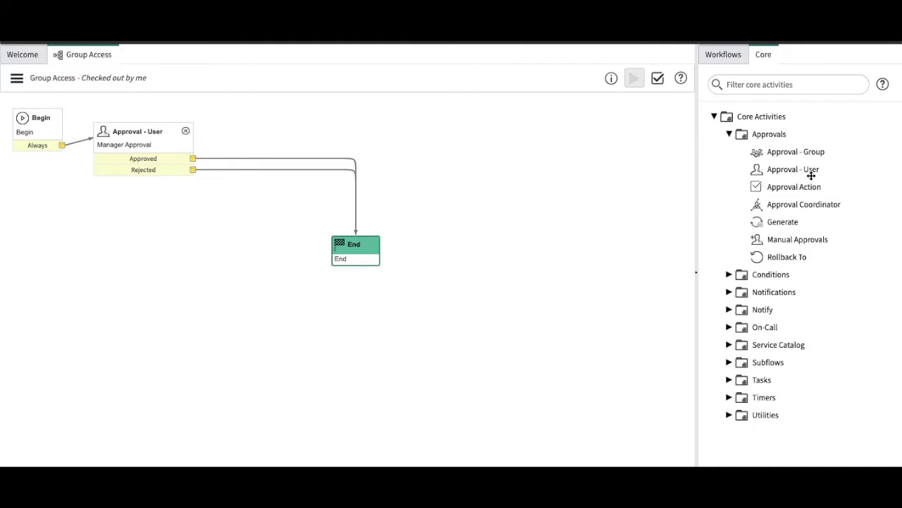
# Add a second Approval - User activity to the workflow and name it "Aditional Approval"
pyautogui.moveTo(812, 176); pyautogui.dragTo(533, 367)
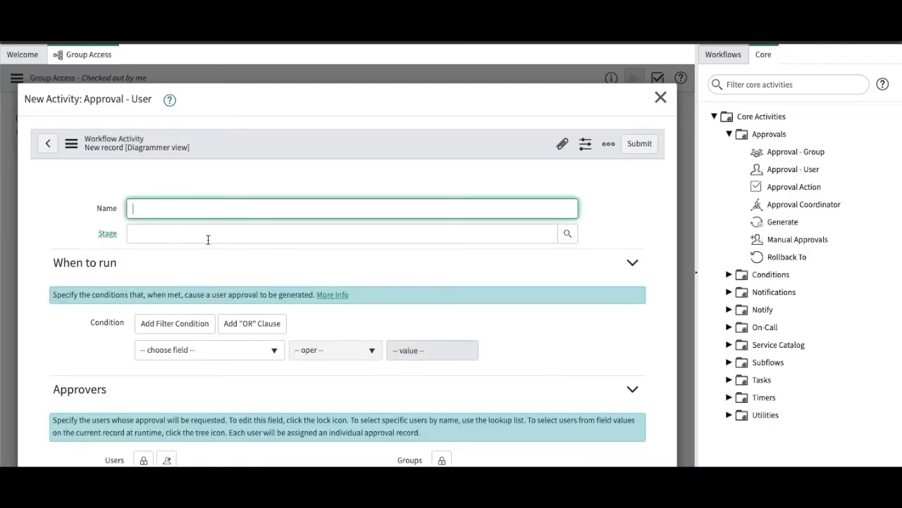
pyautogui.write('Aditio')
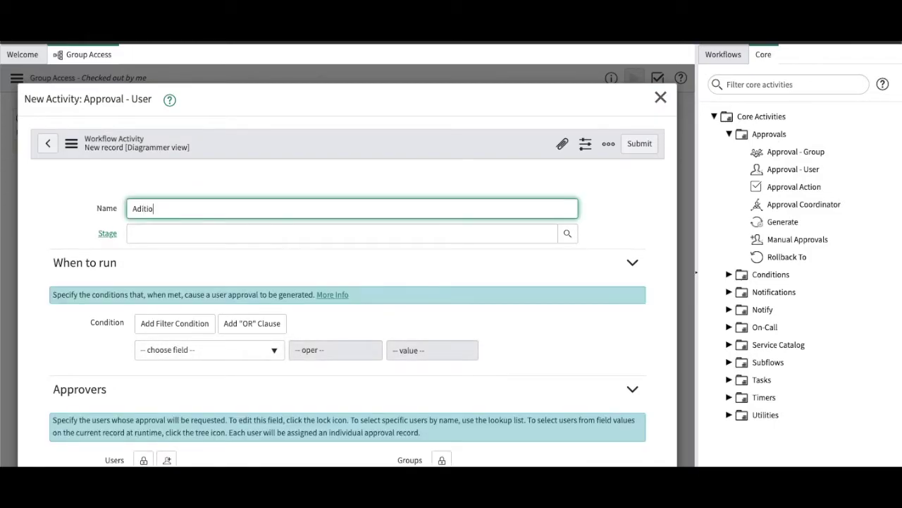
pyautogui.write('nal Approval')
# Turn on the Advanced option for the activity's approvers so that an additional approvers script can be entered
pyautogui.scroll(-1, 199, 395)
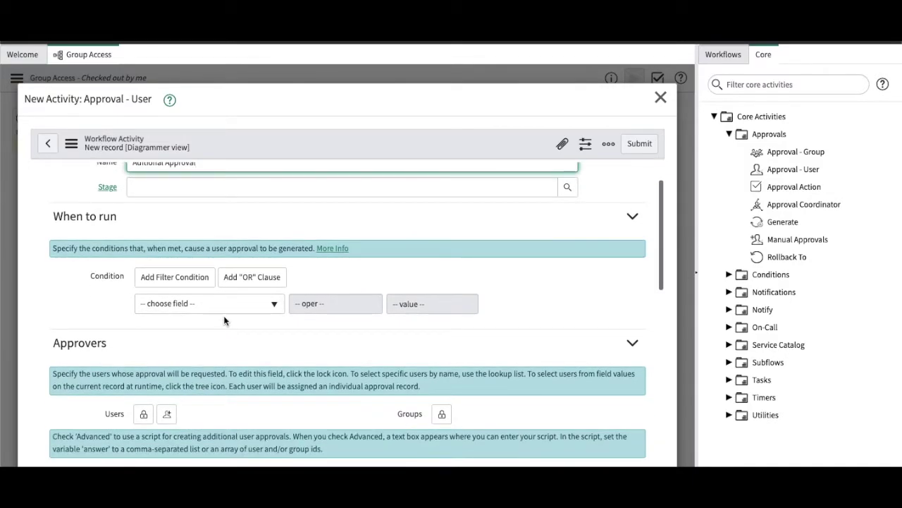
pyautogui.scroll(-4, 199, 329)
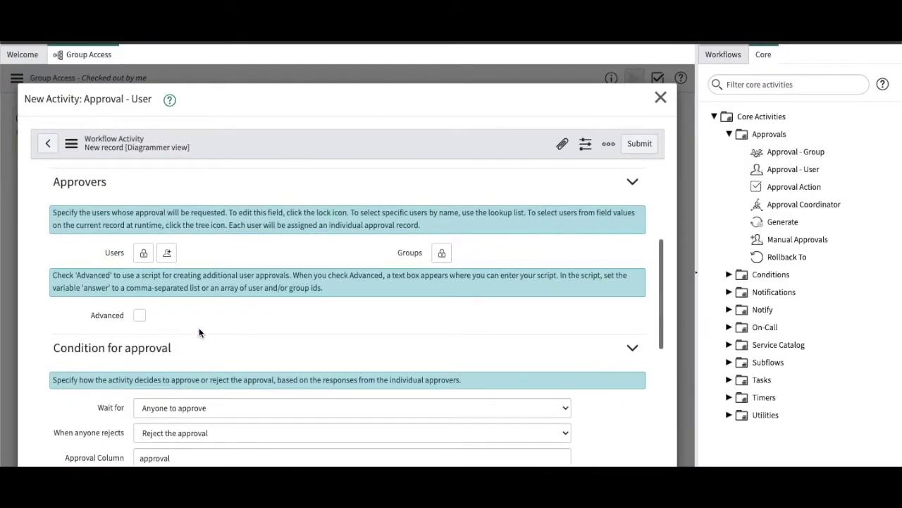
pyautogui.scroll(-2, 199, 328)
pyautogui.scroll(-3, 198, 328)
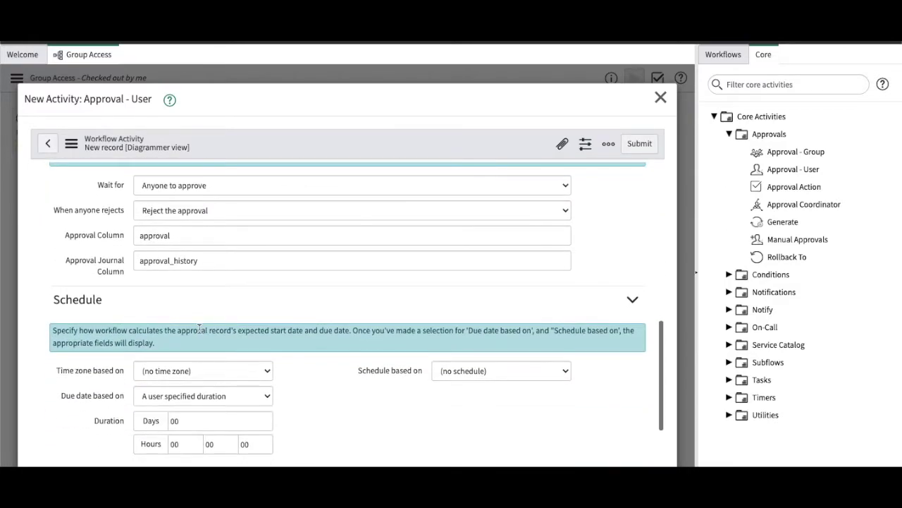
pyautogui.scroll(3, 199, 329)
pyautogui.scroll(3, 198, 329)
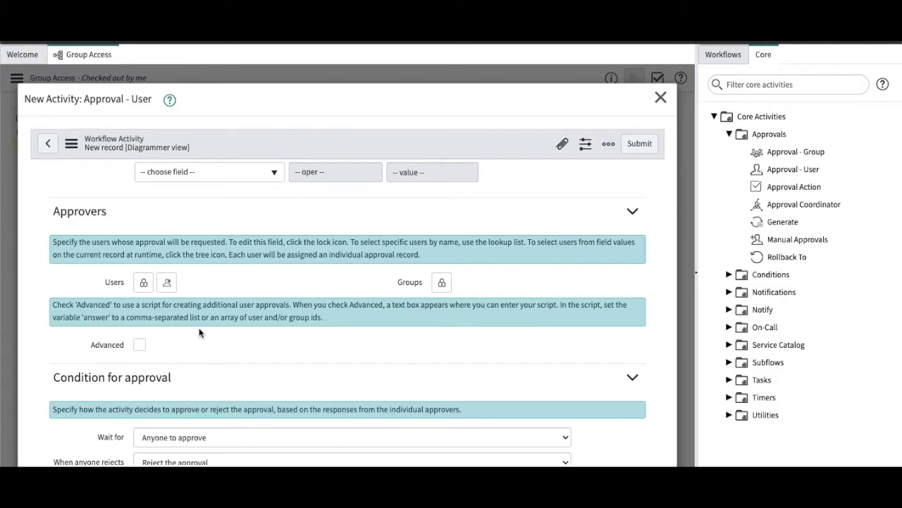
pyautogui.click(139, 345)
pyautogui.scroll(-2, 303, 337)
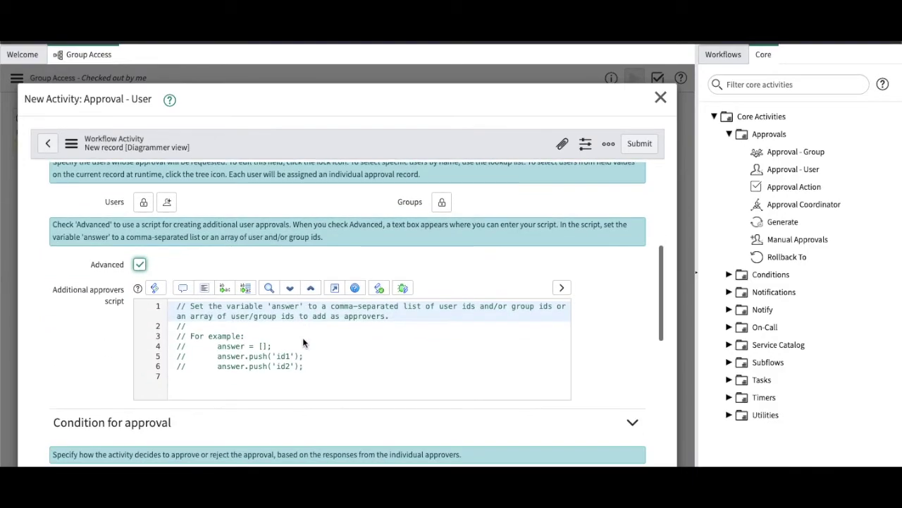
# Copy the sample answer lines to the end of the additional approvers script and remove the copied 'id2' line
pyautogui.moveTo(313, 366); pyautogui.dragTo(214, 346)
pyautogui.hotkey('ctrl', 'c')
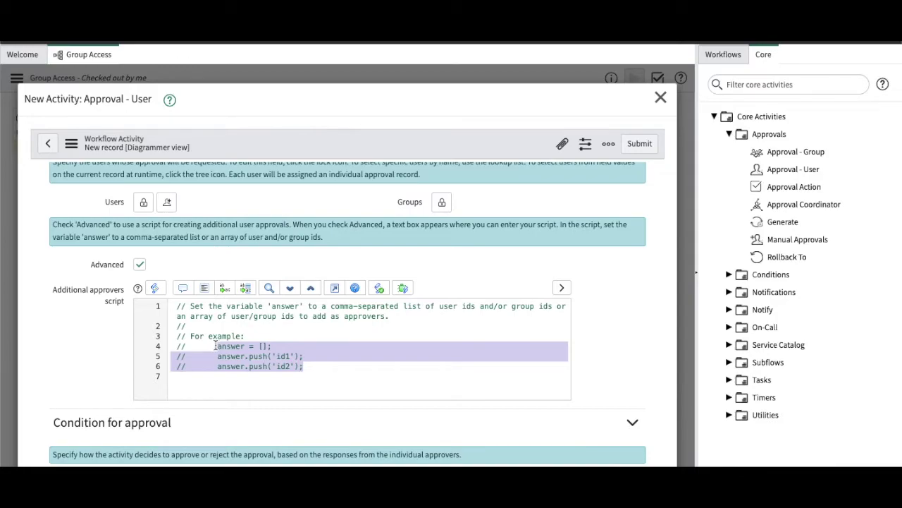
pyautogui.click(348, 378)
pyautogui.hotkey('ctrl', 'v')
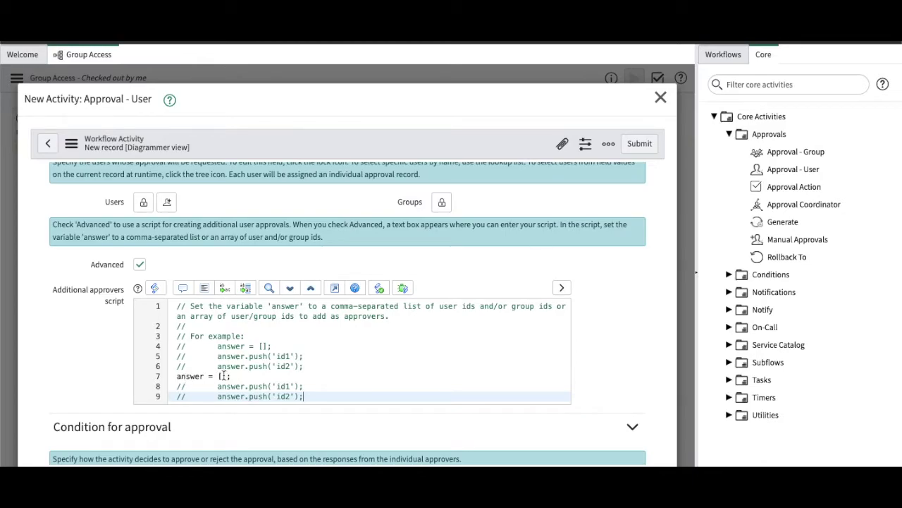
pyautogui.moveTo(306, 396); pyautogui.dragTo(157, 397)
pyautogui.press('BackSpace')
pyautogui.press('BackSpace')
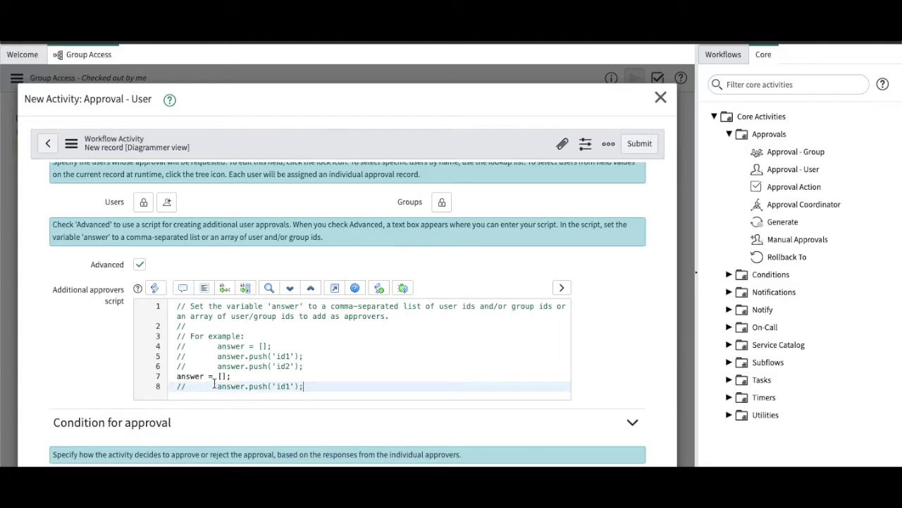
# Uncomment the copied answer.push line and replace 'id1' with current.variables
pyautogui.moveTo(213, 386); pyautogui.dragTo(173, 386)
pyautogui.press('BackSpace')
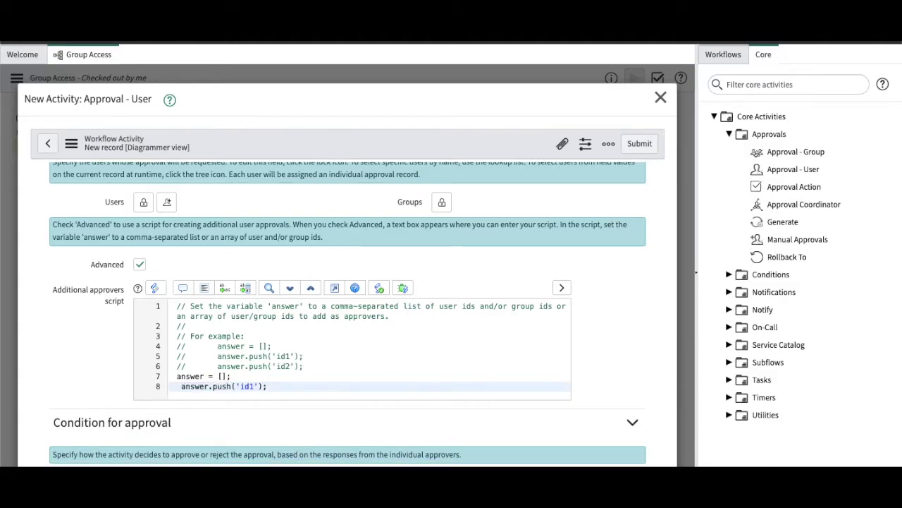
pyautogui.press('BackSpace')
pyautogui.moveTo(252, 387); pyautogui.dragTo(237, 386)
pyautogui.write('current.variable')
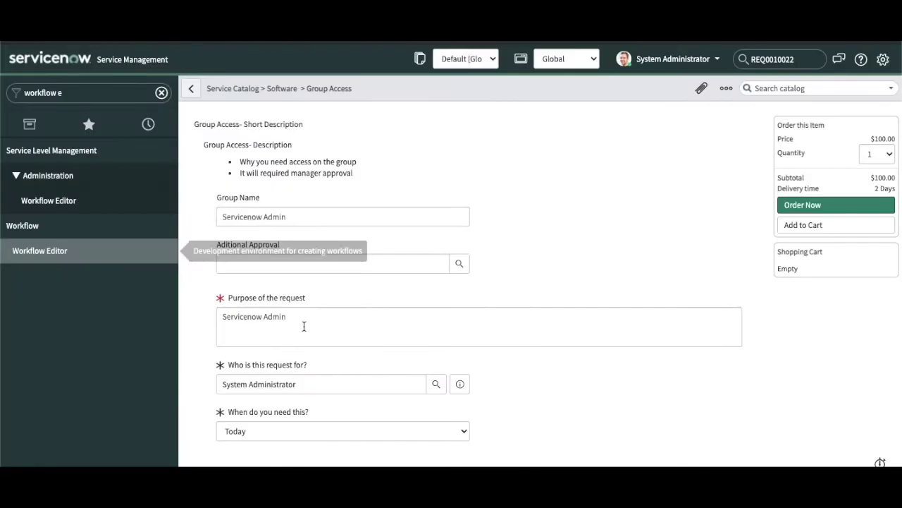
pyautogui.rightClick(267, 246)
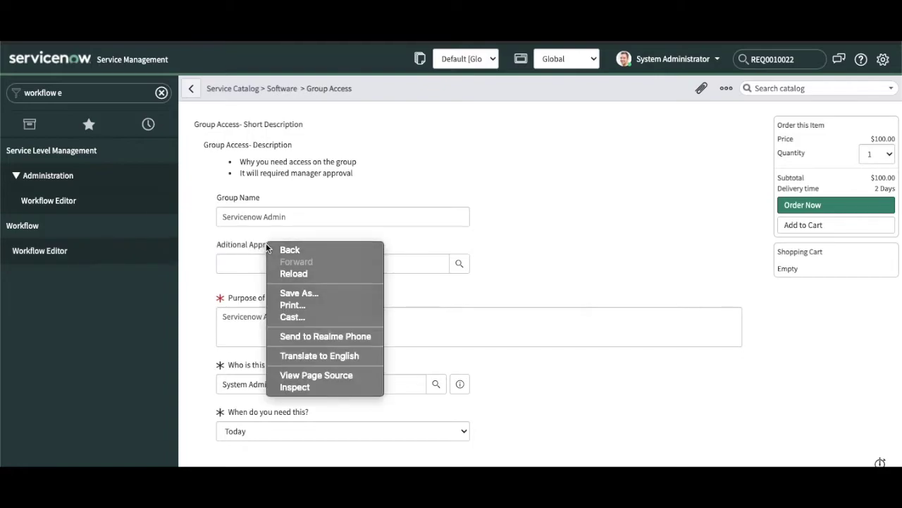
pyautogui.click(256, 246)
pyautogui.rightClick(256, 246)
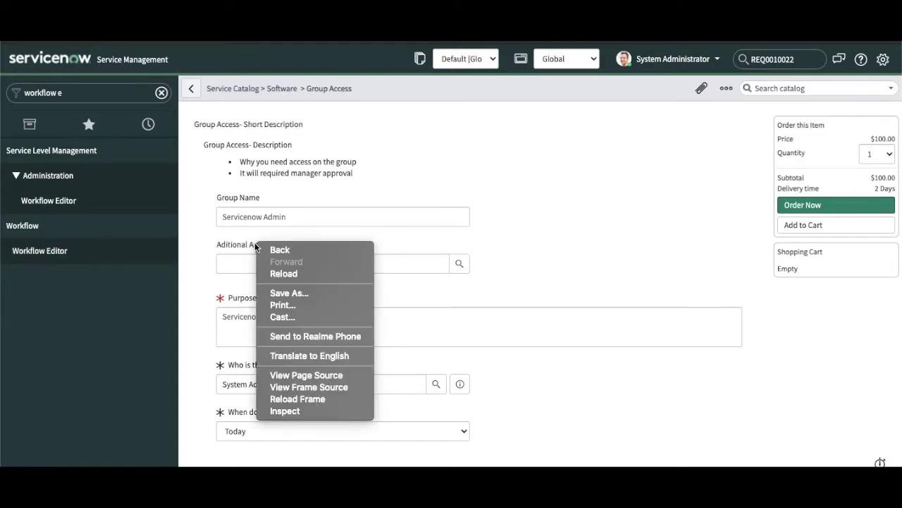
pyautogui.press('Escape')
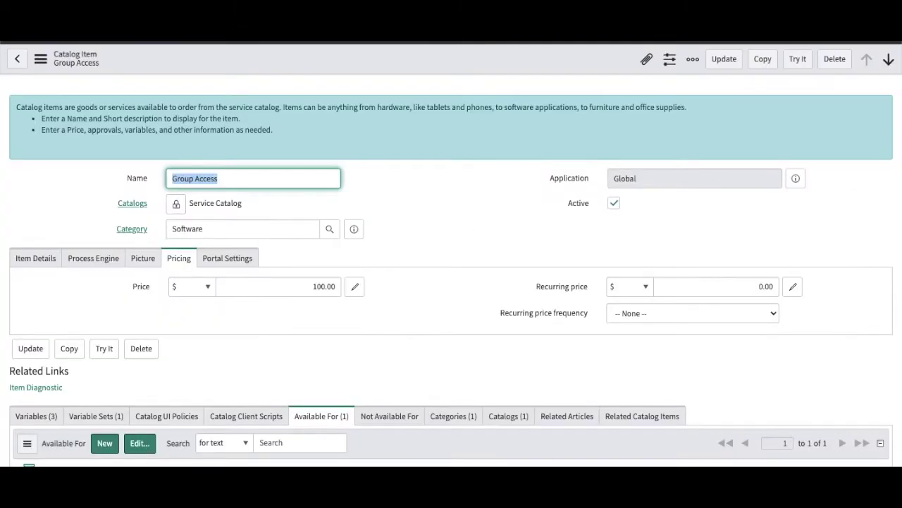
# Complete the push argument with the additional approval variable's name from the Group Access catalog item, add_app, and submit the activity
pyautogui.scroll(-2, 304, 207)
pyautogui.click(39, 303)
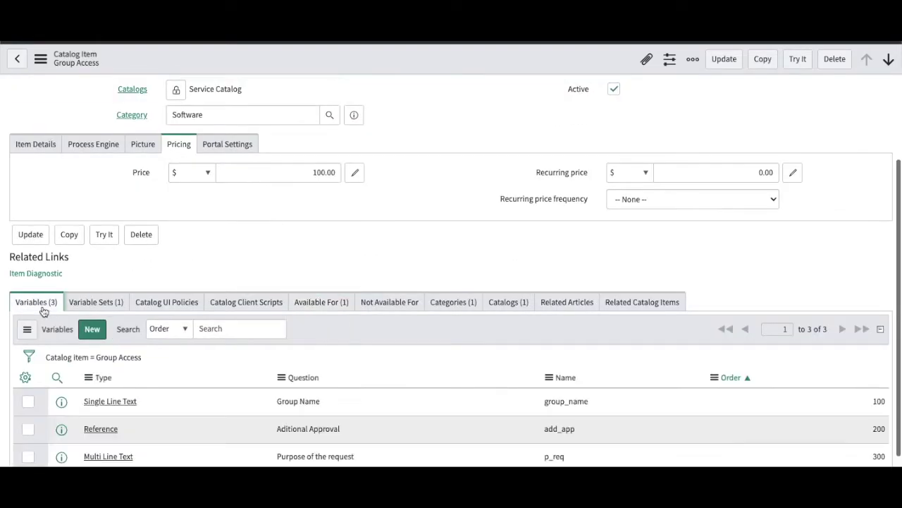
pyautogui.scroll(-1, 350, 353)
pyautogui.doubleClick(540, 382)
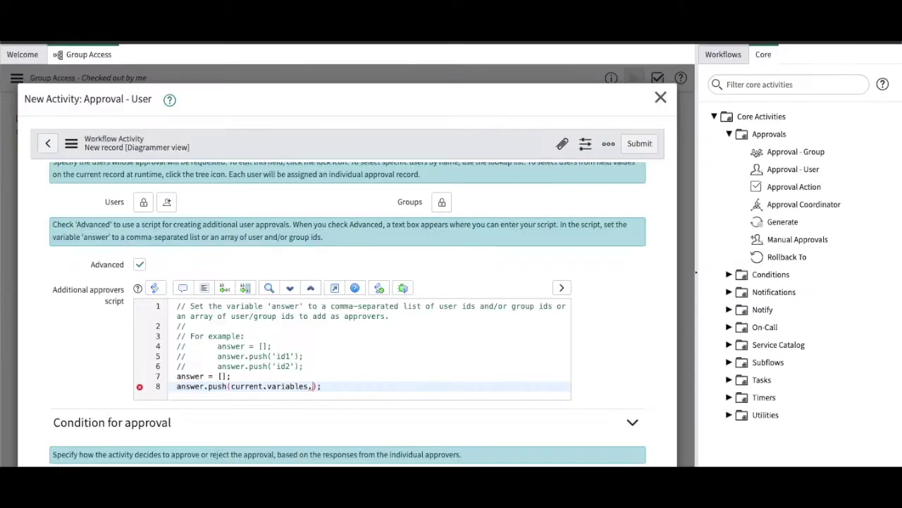
pyautogui.write('add_app')
pyautogui.scroll(3, 482, 322)
pyautogui.scroll(2, 482, 322)
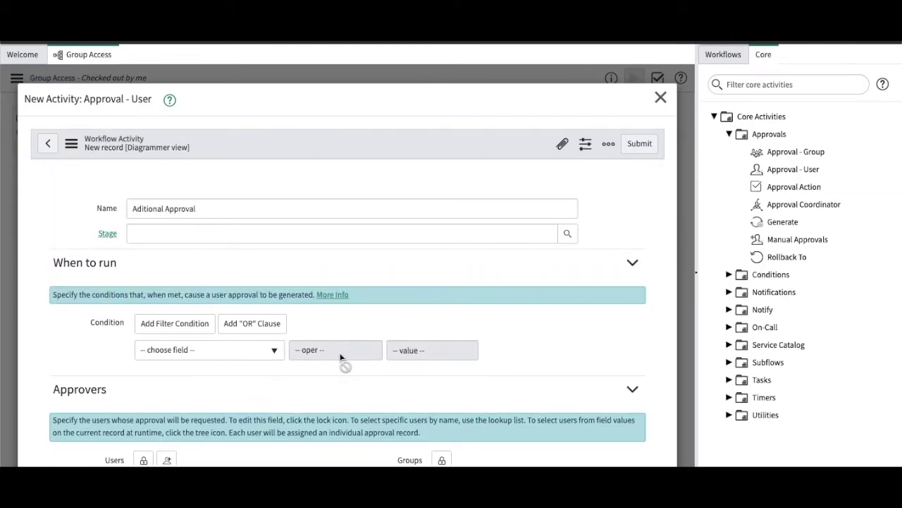
pyautogui.click(647, 151)
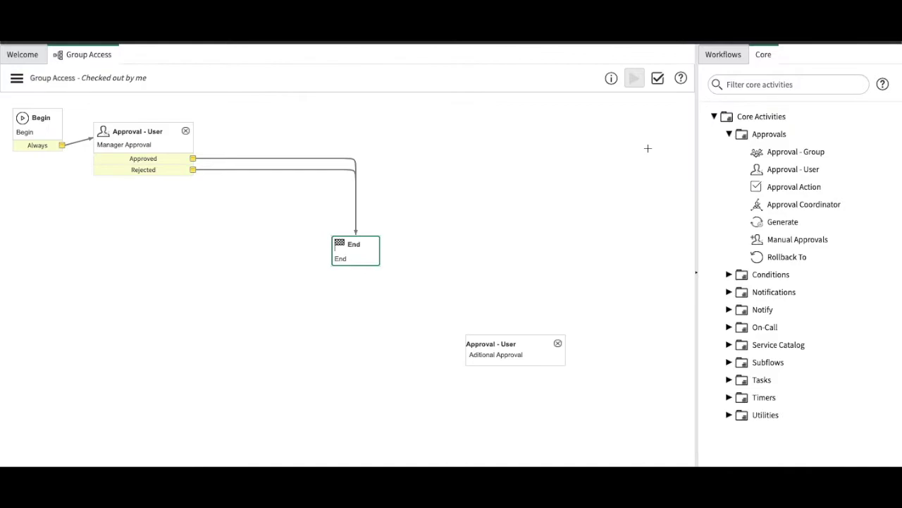
# Reroute Manager Approval's Approved outcome to the Aditional Approval activity, placed beside it, and connect the latter's Rejected outcome to End
pyautogui.moveTo(514, 351); pyautogui.dragTo(379, 124)
pyautogui.click(280, 158)
pyautogui.press('Delete')
pyautogui.moveTo(194, 160); pyautogui.dragTo(329, 129)
pyautogui.moveTo(427, 156); pyautogui.dragTo(354, 244)
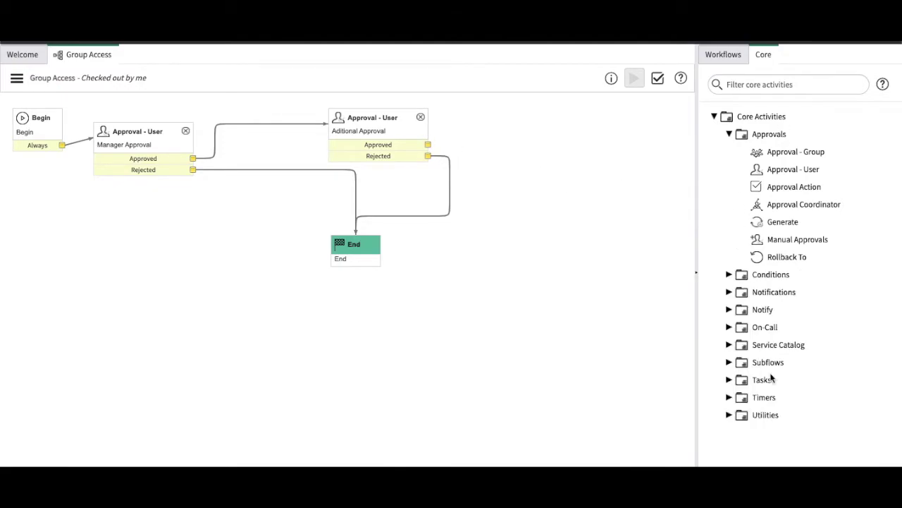
# Examine the core activities available under Conditions and Service Catalog
pyautogui.click(729, 275)
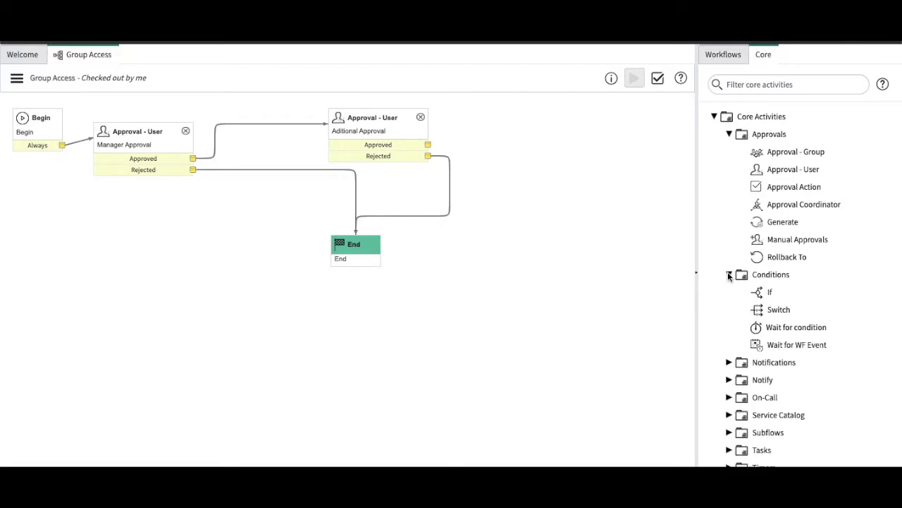
pyautogui.click(729, 274)
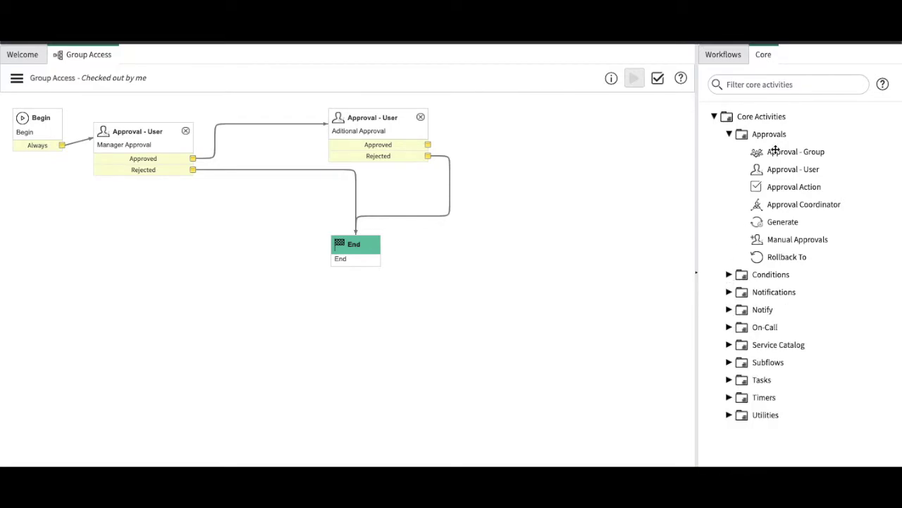
pyautogui.moveTo(778, 153)
pyautogui.click(730, 135)
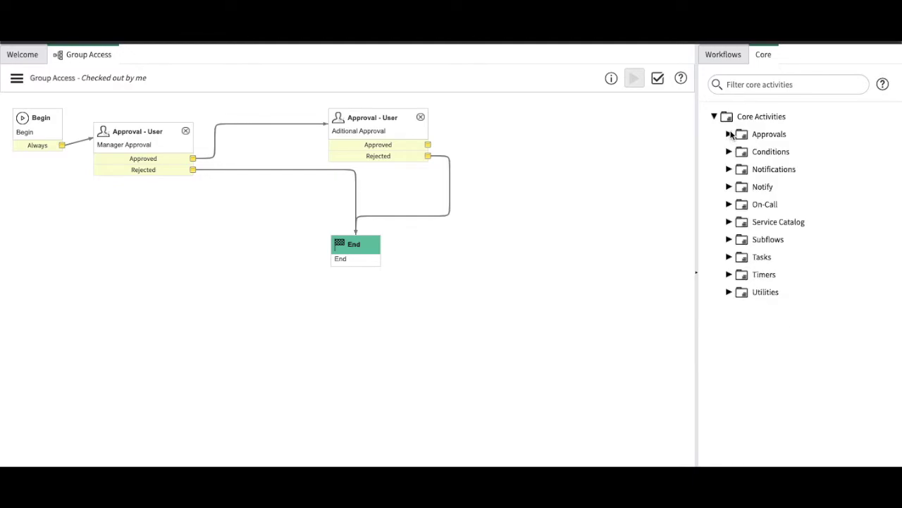
pyautogui.click(729, 151)
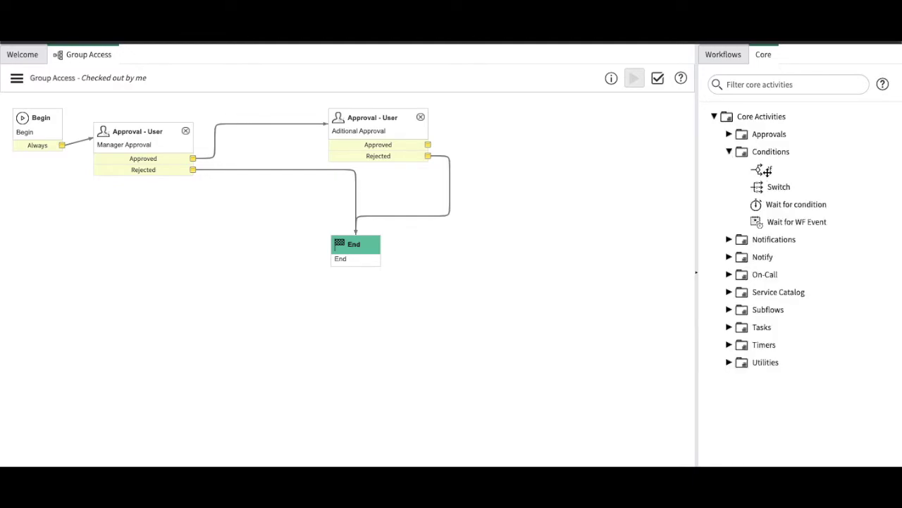
pyautogui.moveTo(767, 171)
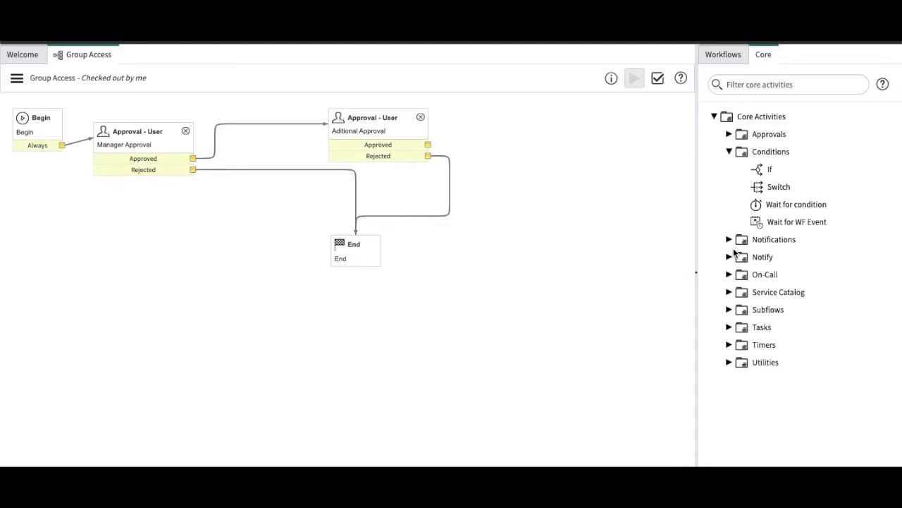
pyautogui.click(730, 293)
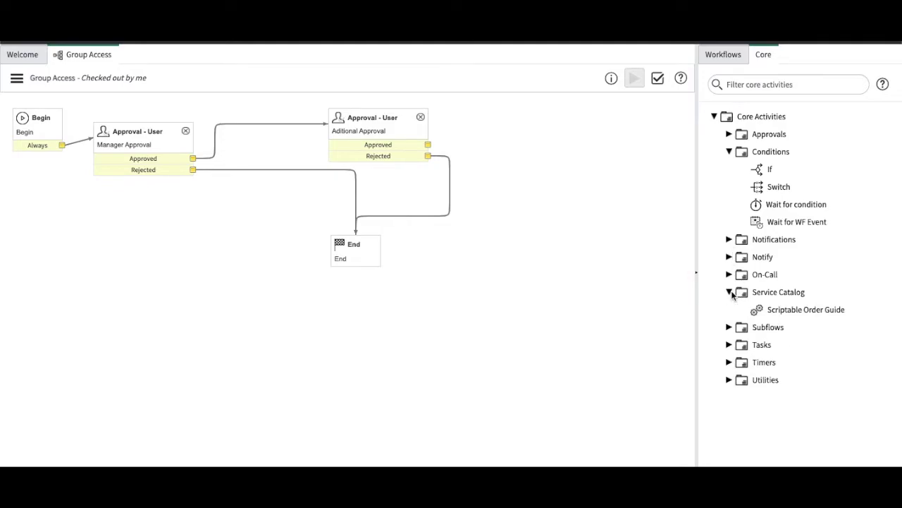
pyautogui.click(730, 293)
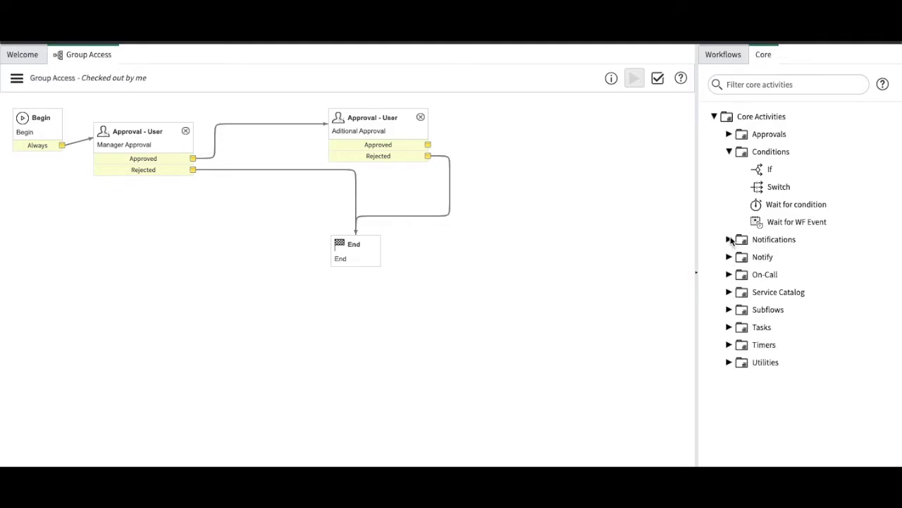
# Add a Catalog Task activity after the Aditional Approval and name it "Create task"
pyautogui.click(730, 327)
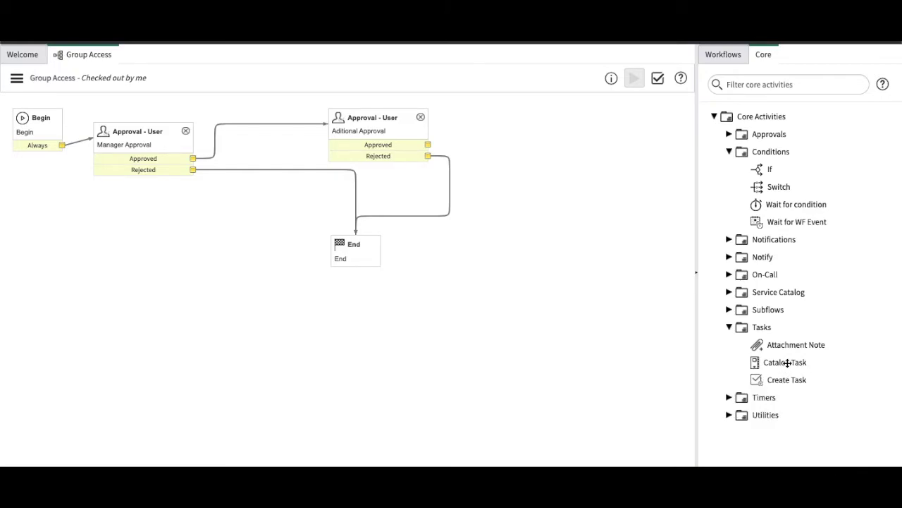
pyautogui.moveTo(773, 362); pyautogui.dragTo(526, 119)
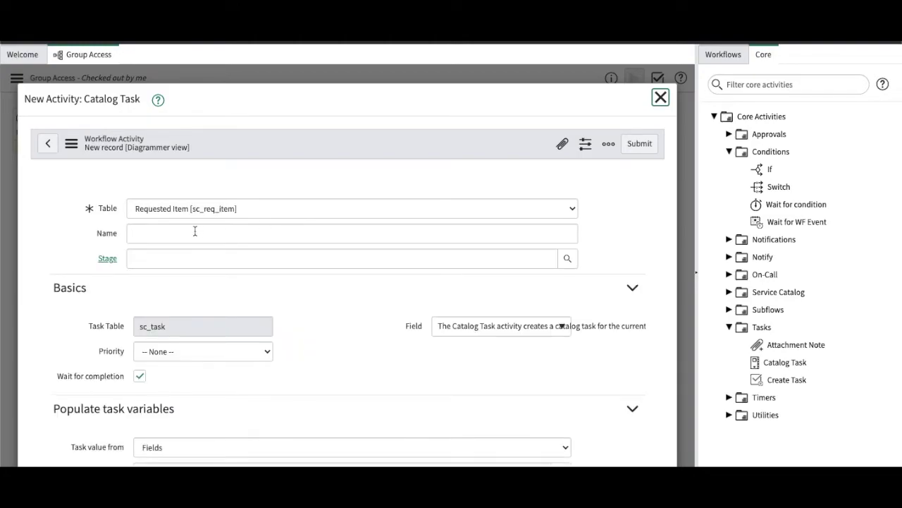
pyautogui.click(196, 231)
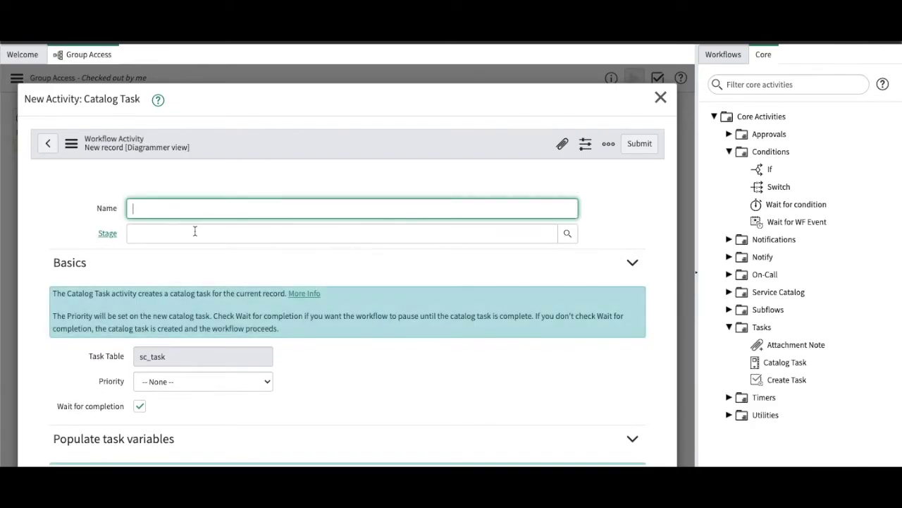
pyautogui.write('Create task')
# Set the catalog task's short description to "Task short Description" and its fulfillment group to Application Development
pyautogui.scroll(-5, 275, 321)
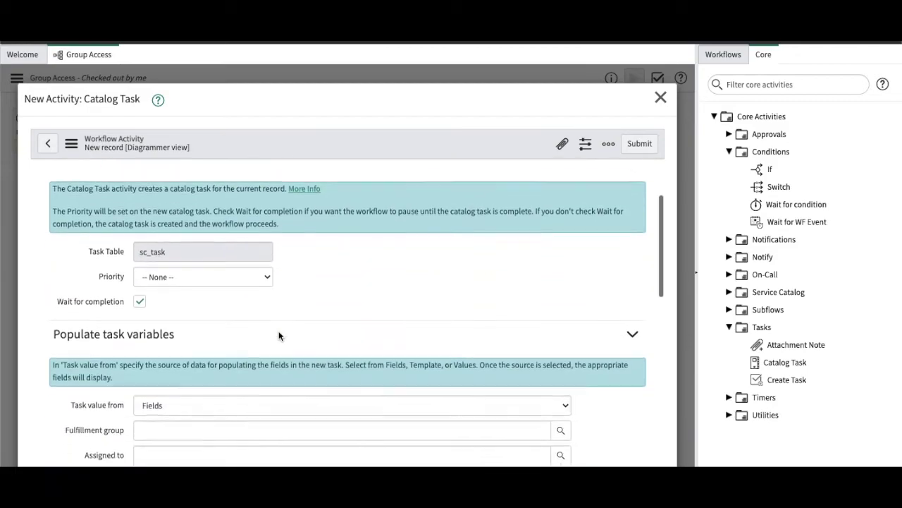
pyautogui.click(233, 390)
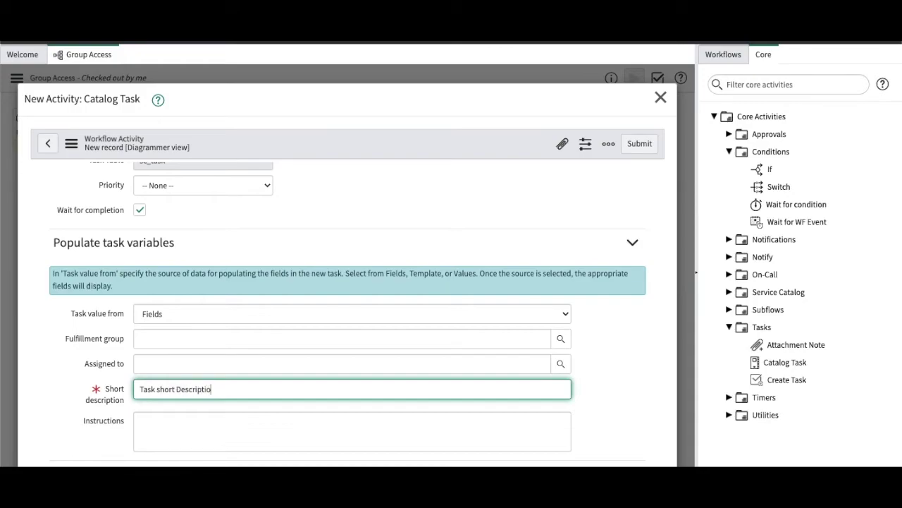
pyautogui.scroll(-1, 289, 374)
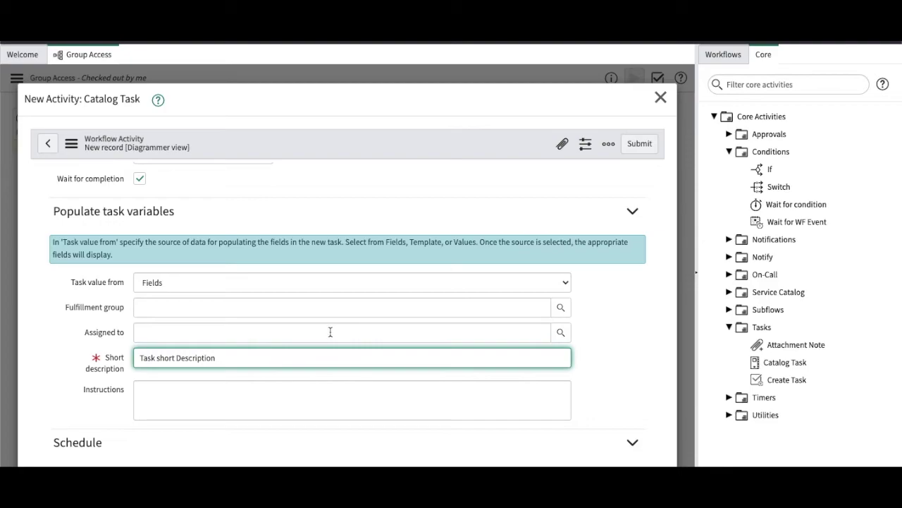
pyautogui.click(562, 310)
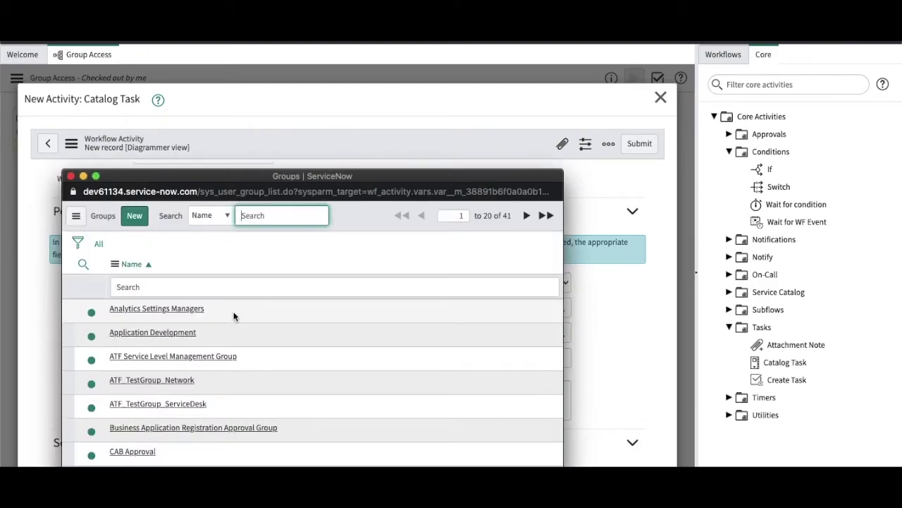
pyautogui.click(156, 332)
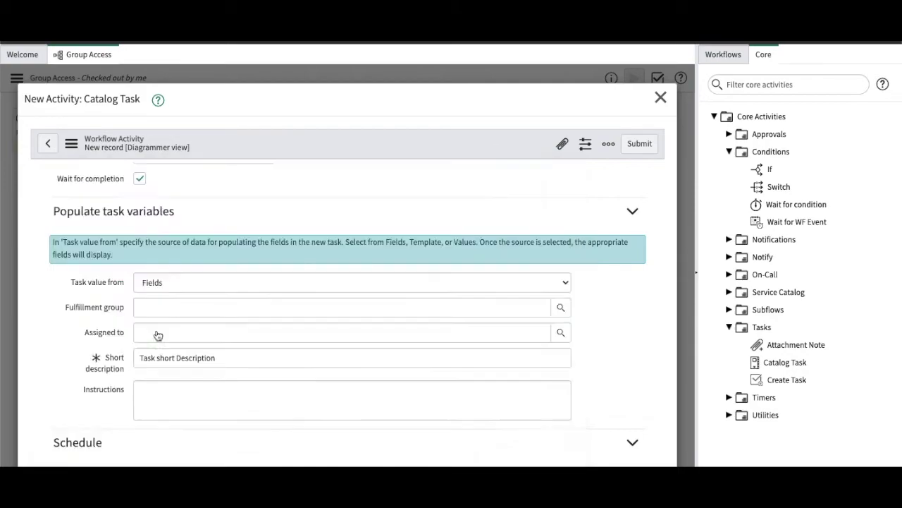
# Review the remaining settings of the new Catalog Task activity and submit it to the workflow
pyautogui.scroll(-3, 374, 378)
pyautogui.scroll(-6, 373, 378)
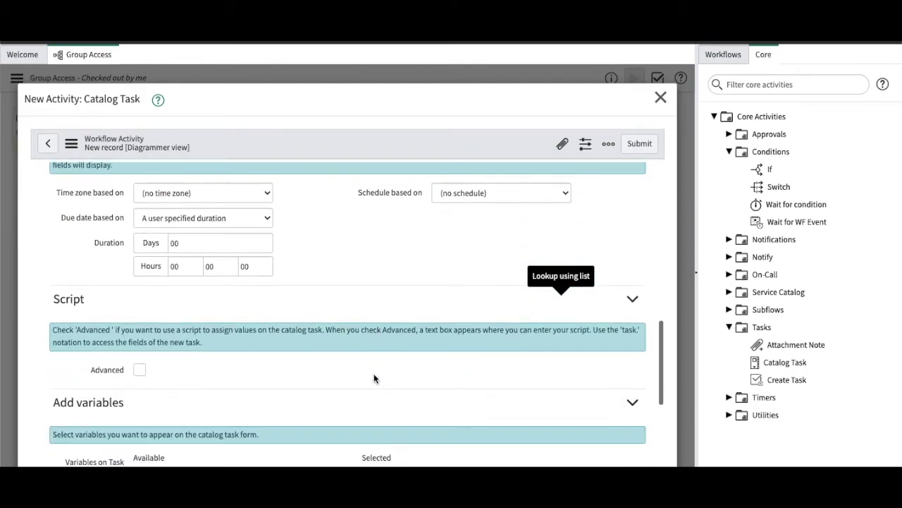
pyautogui.scroll(8, 373, 378)
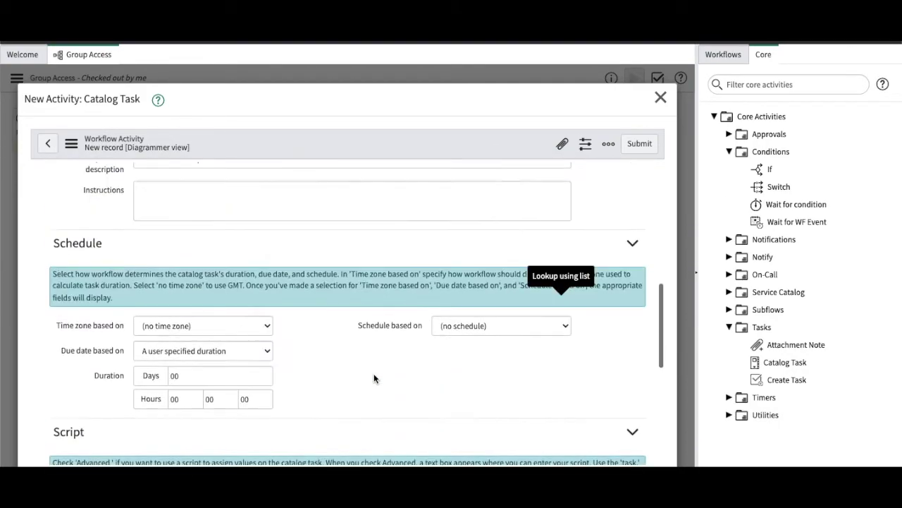
pyautogui.scroll(3, 374, 375)
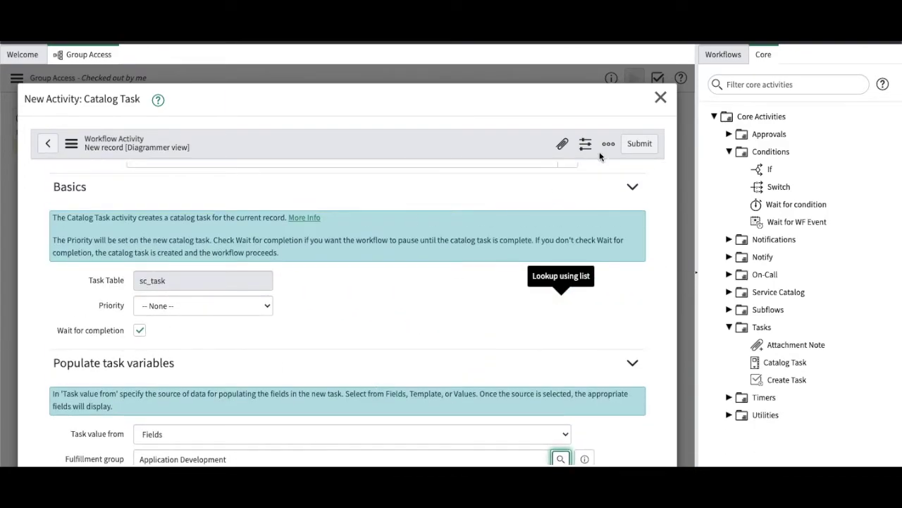
pyautogui.click(641, 144)
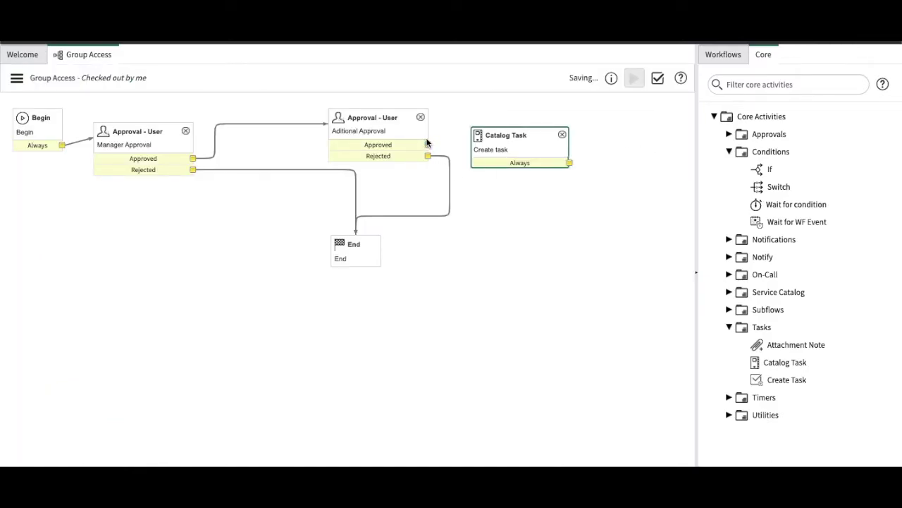
# Connect Aditional Approval's Approved outcome to Create task and Create task's Always outcome to End, with End placed lower on the canvas
pyautogui.moveTo(428, 144); pyautogui.dragTo(517, 147)
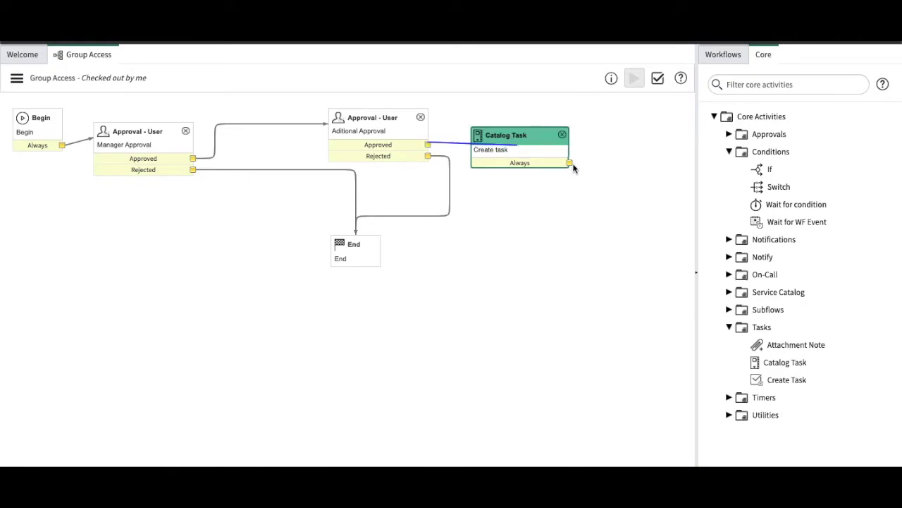
pyautogui.moveTo(568, 163); pyautogui.dragTo(422, 407)
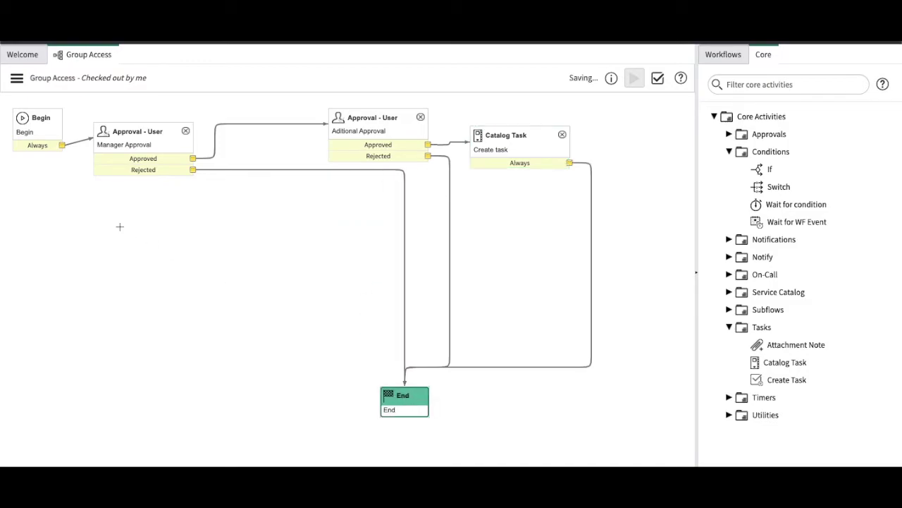
# Publish the Group Access workflow and check it out again for further editing
pyautogui.click(17, 79)
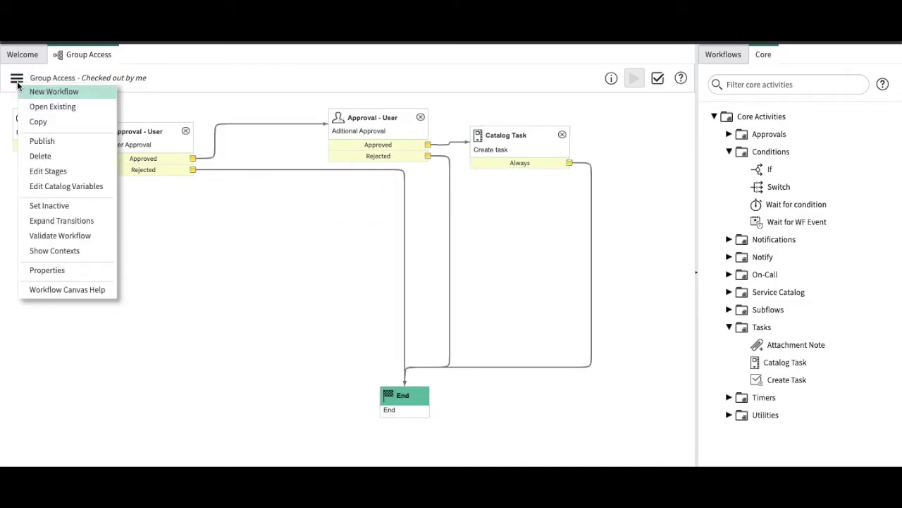
pyautogui.click(41, 140)
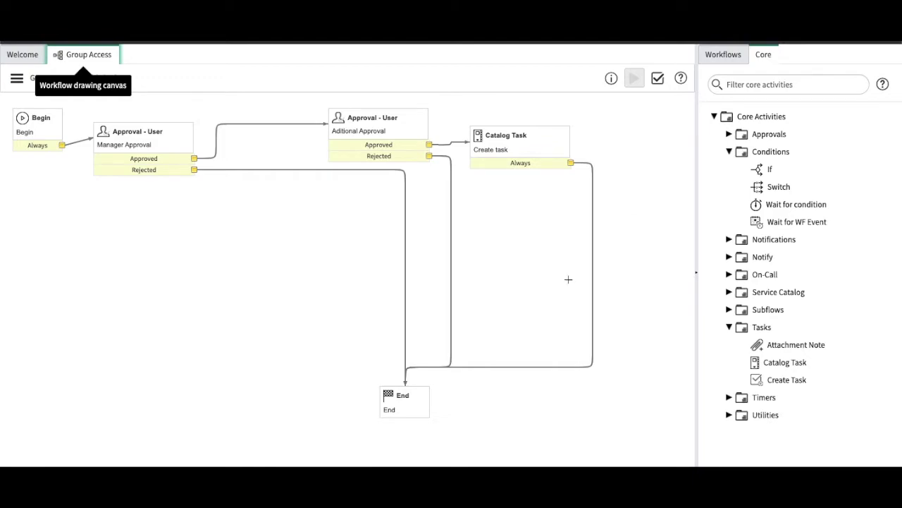
pyautogui.click(17, 78)
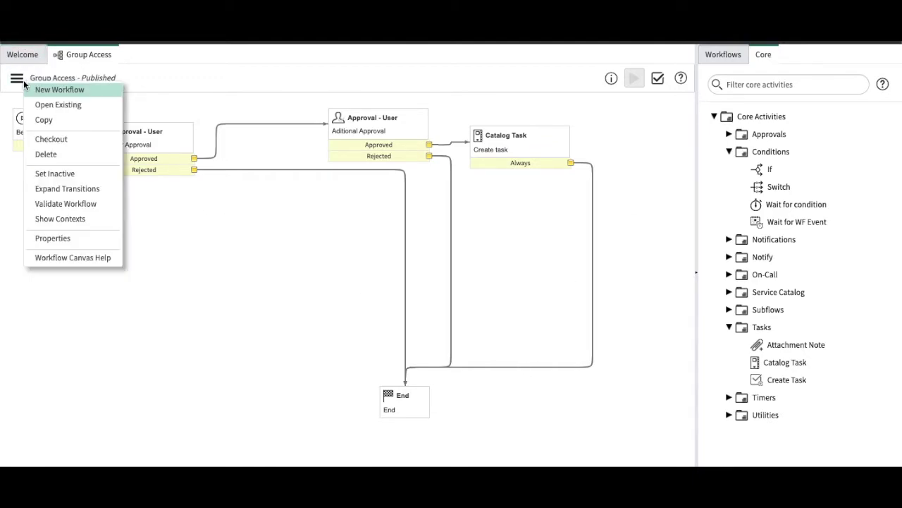
pyautogui.click(50, 140)
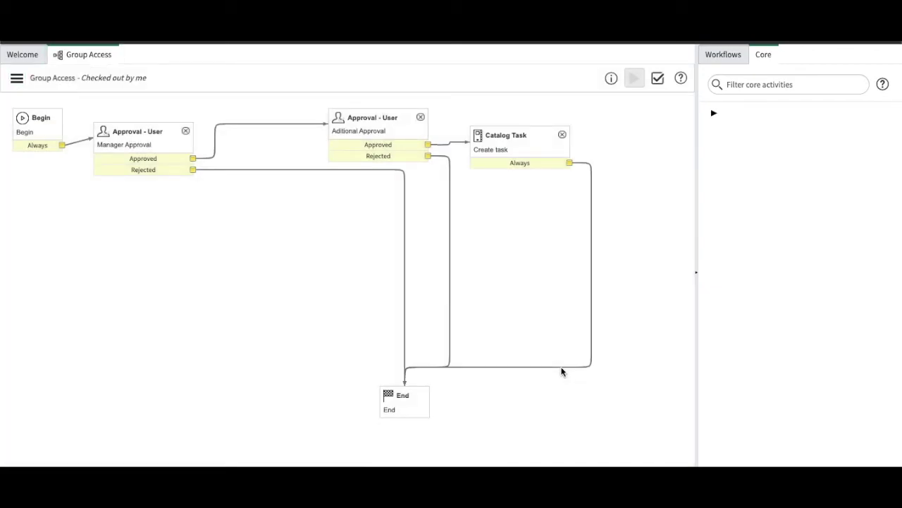
# Delete the transition from Create task to End and add a Notification activity named "Send Notification" below Create task
pyautogui.click(562, 367)
pyautogui.press('Delete')
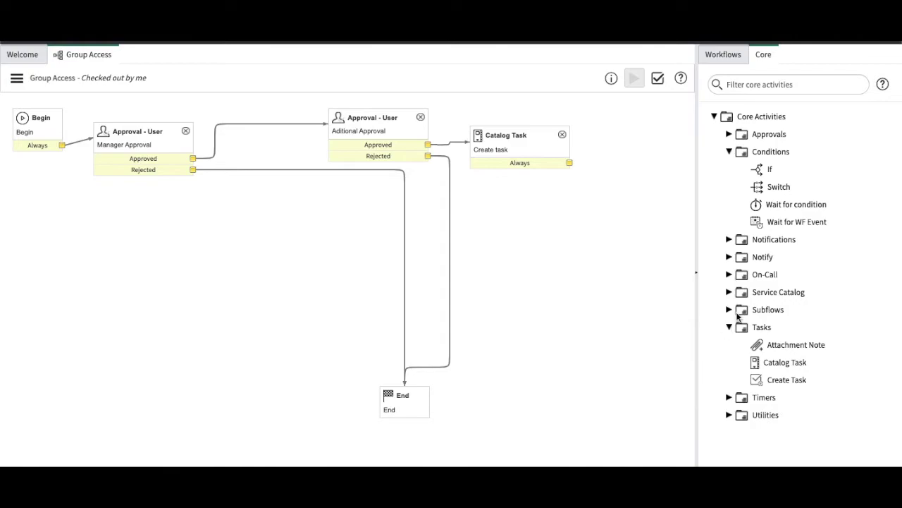
pyautogui.click(730, 240)
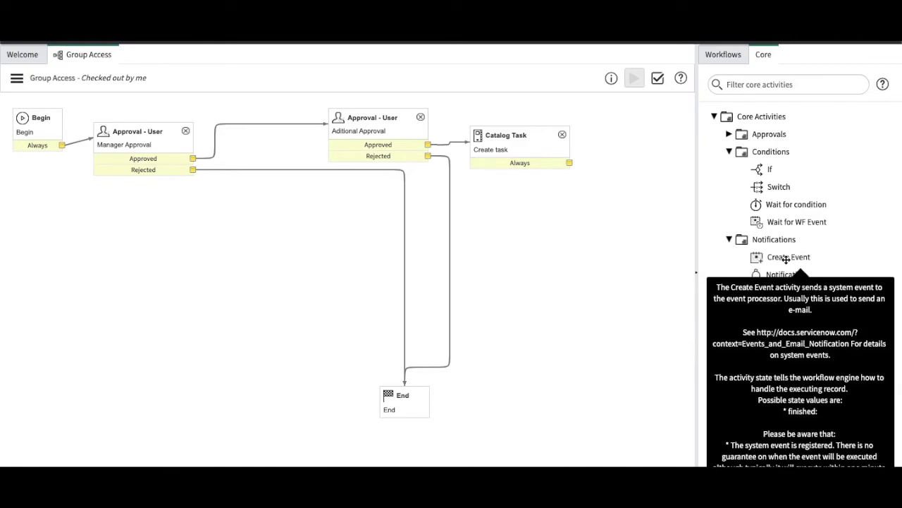
pyautogui.moveTo(781, 274); pyautogui.dragTo(568, 199)
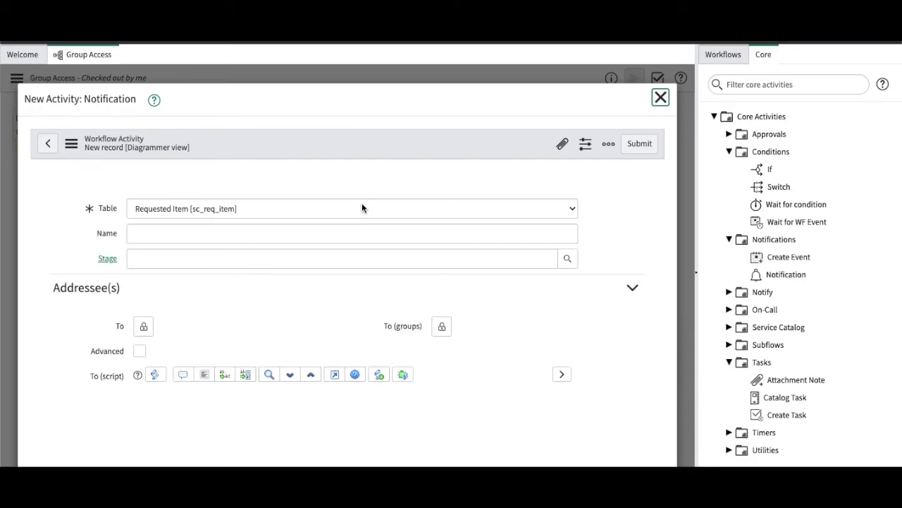
pyautogui.click(144, 326)
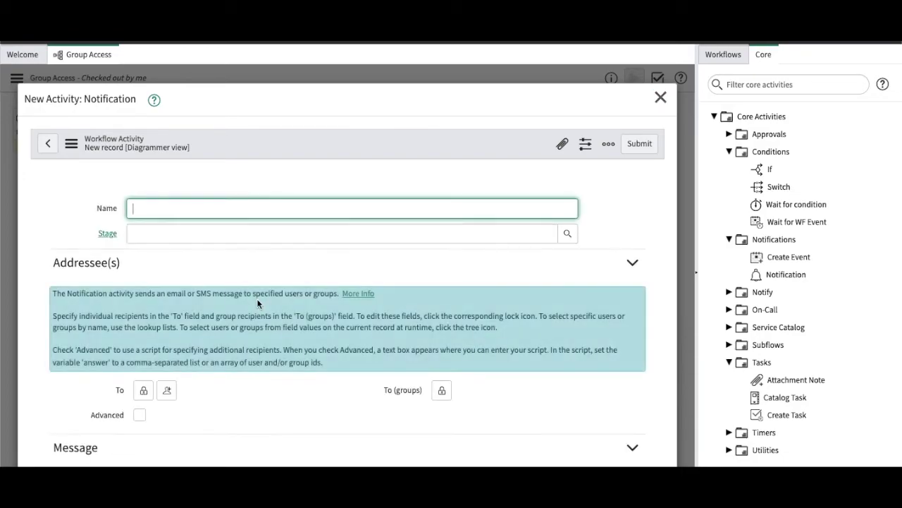
pyautogui.write('Send')
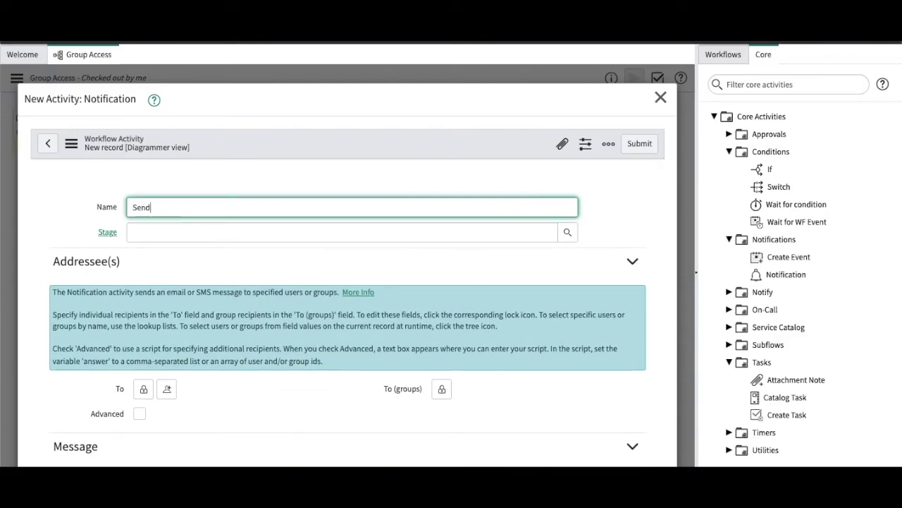
pyautogui.write(' Notification')
pyautogui.scroll(-1, 353, 317)
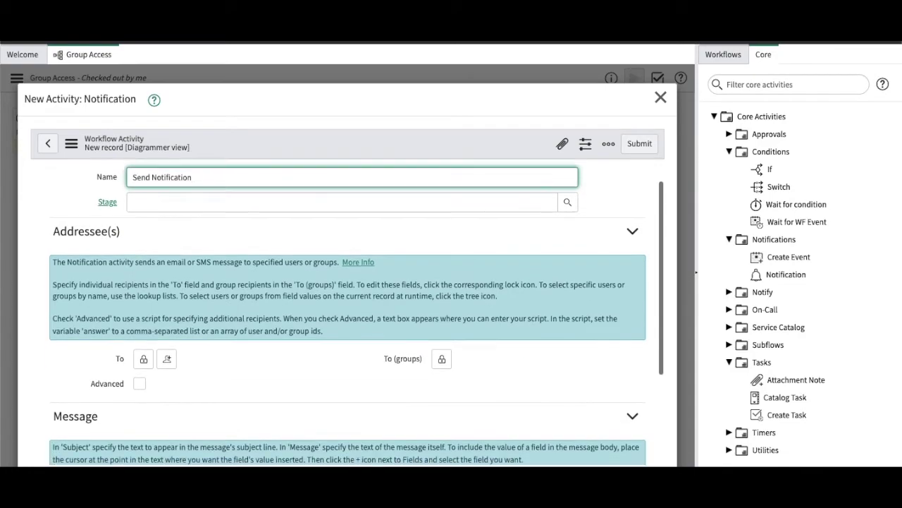
# Address the notification to the requested item's Requested For field, without using the advanced recipient script
pyautogui.click(140, 383)
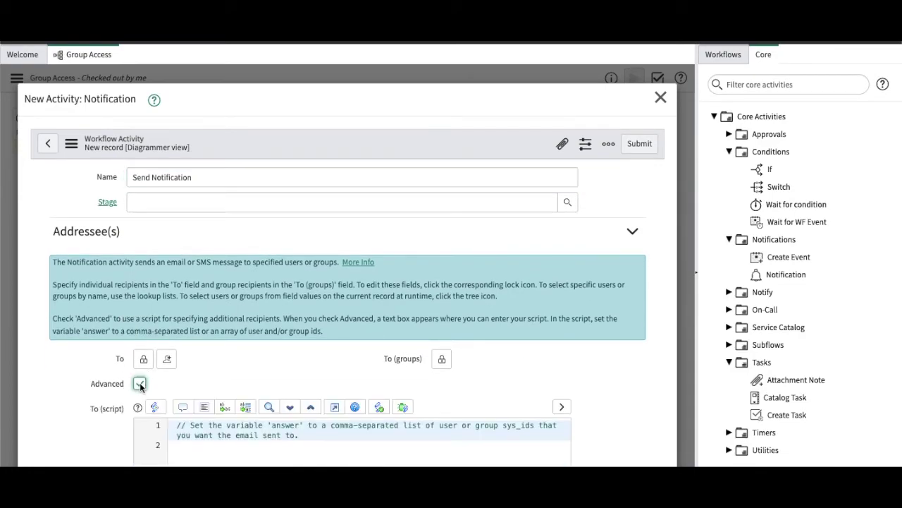
pyautogui.click(140, 383)
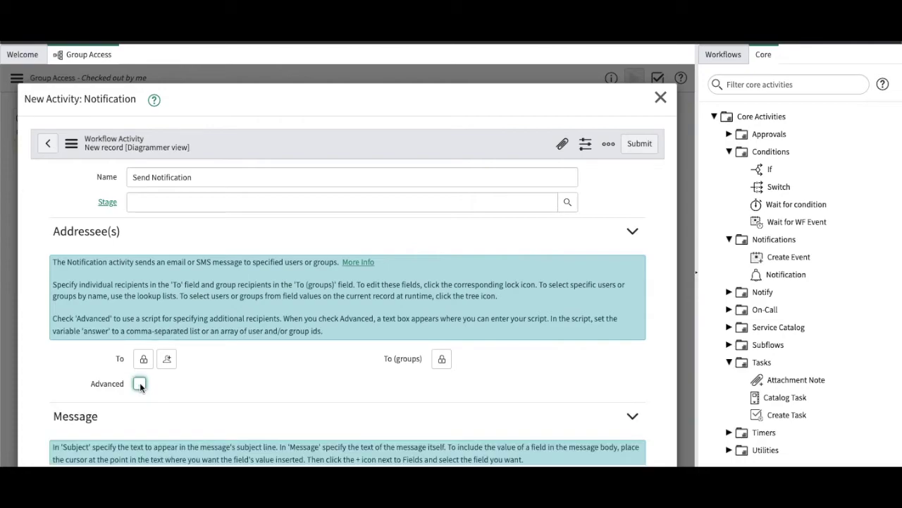
pyautogui.click(143, 358)
pyautogui.scroll(-1, 266, 354)
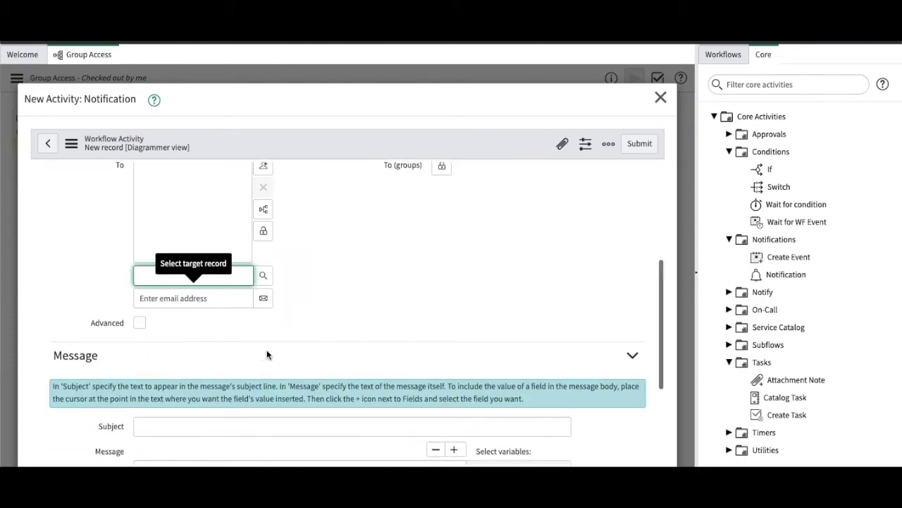
pyautogui.click(264, 211)
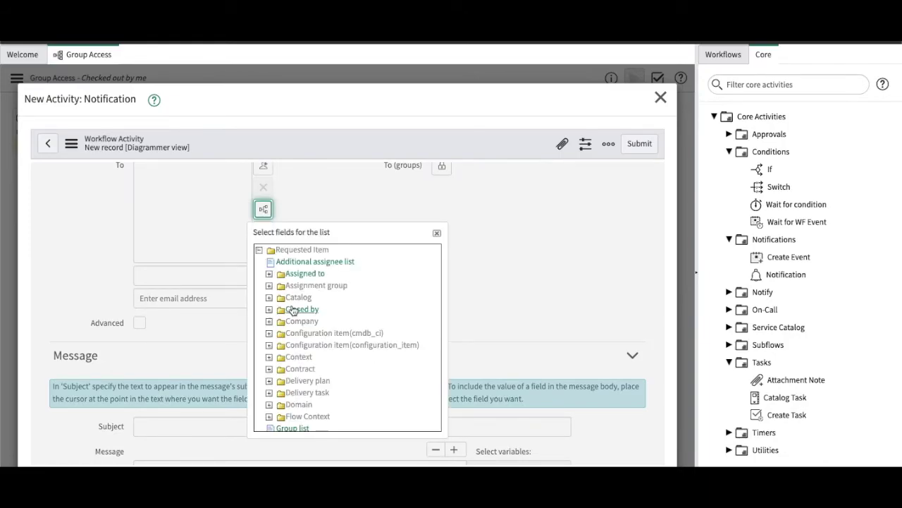
pyautogui.scroll(-2, 293, 310)
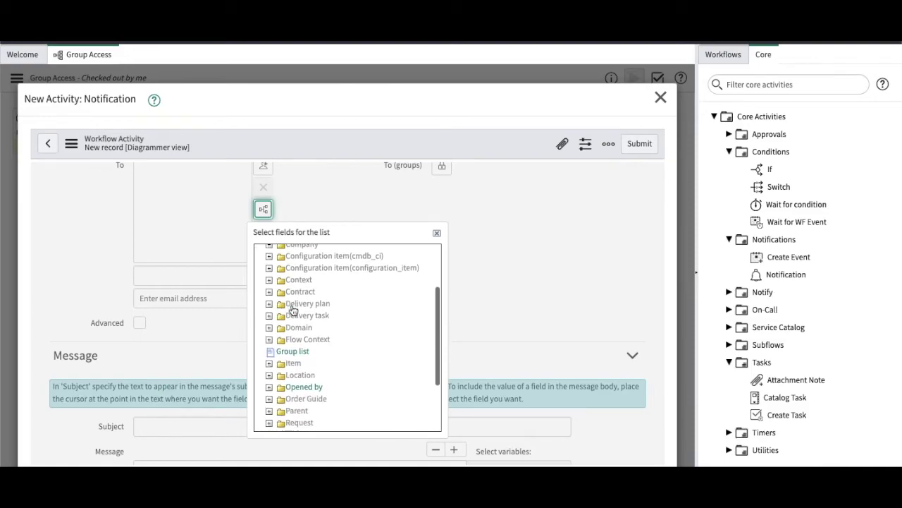
pyautogui.scroll(-2, 273, 388)
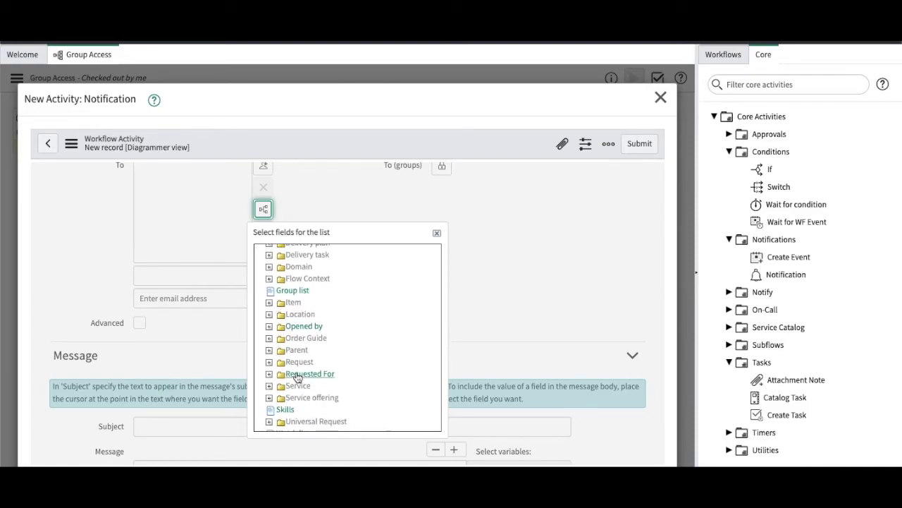
pyautogui.click(295, 374)
pyautogui.scroll(2, 298, 352)
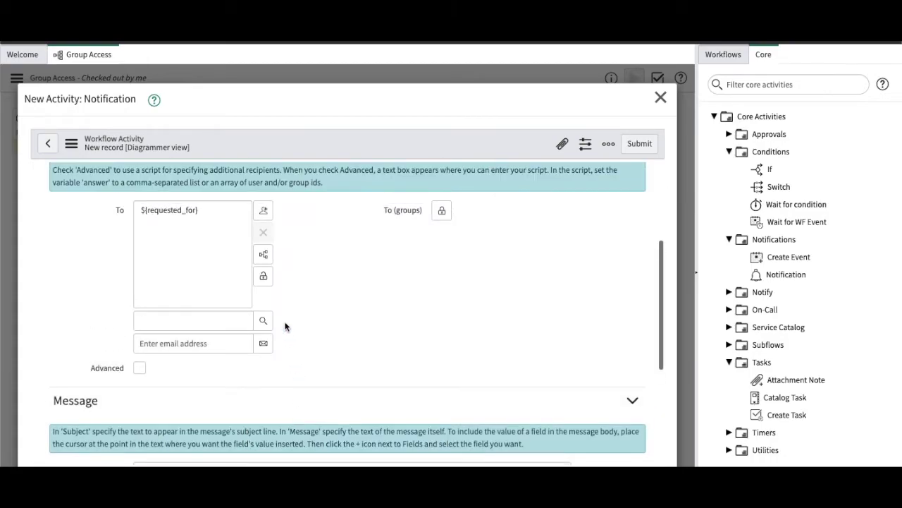
pyautogui.click(263, 276)
# Set the notification's subject to "Requested task has been completed"
pyautogui.scroll(-1, 307, 306)
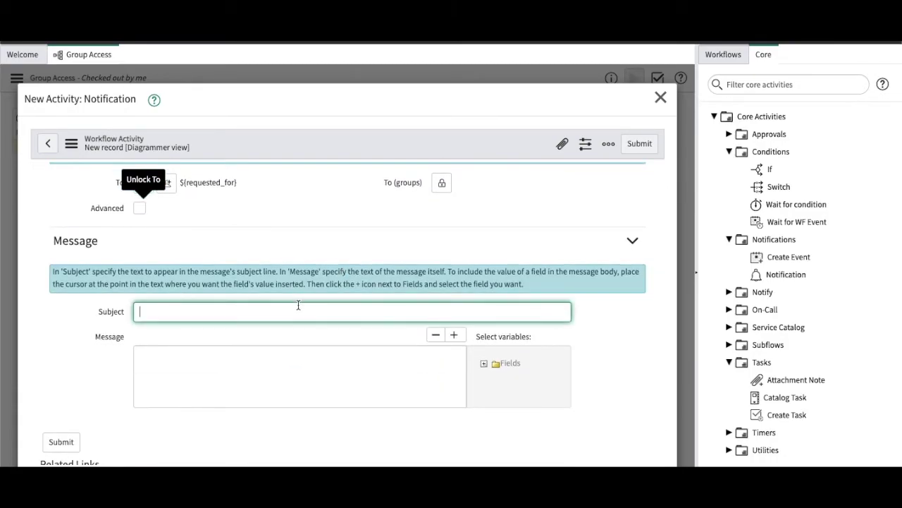
pyautogui.click(302, 305)
pyautogui.write('Request')
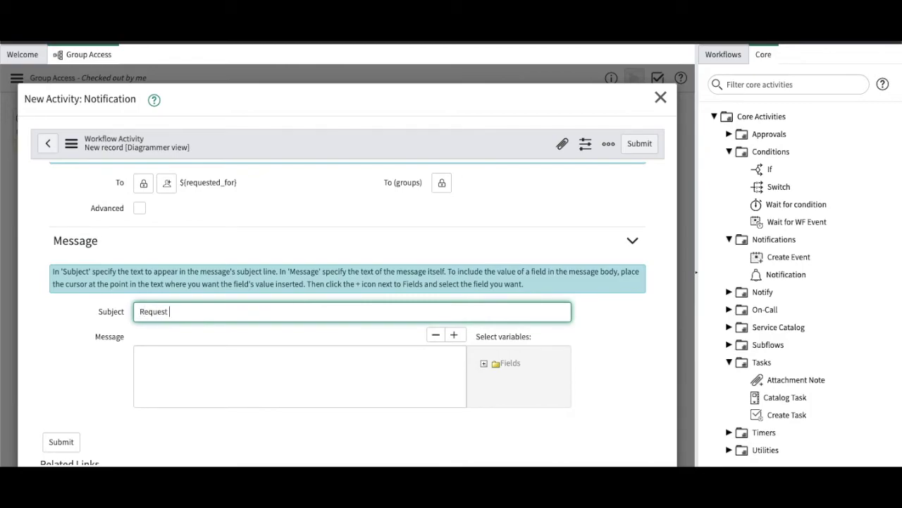
pyautogui.write('ed task has been completed')
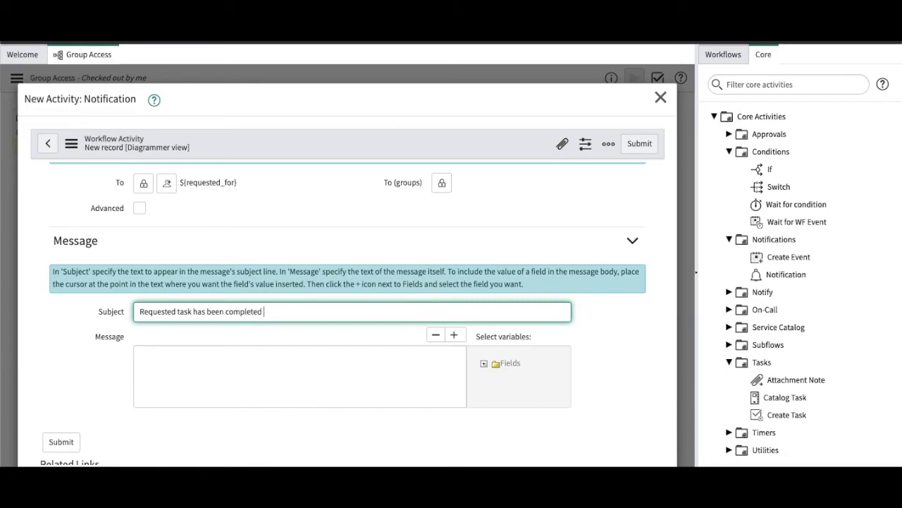
# Insert the requested item's Number field variable into the notification's message body
pyautogui.click(486, 364)
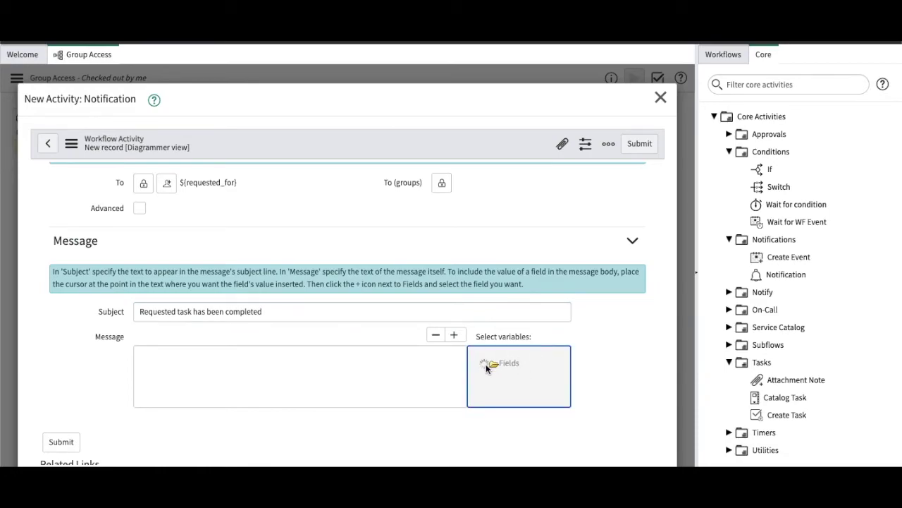
pyautogui.scroll(-5, 571, 408)
pyautogui.scroll(-8, 571, 408)
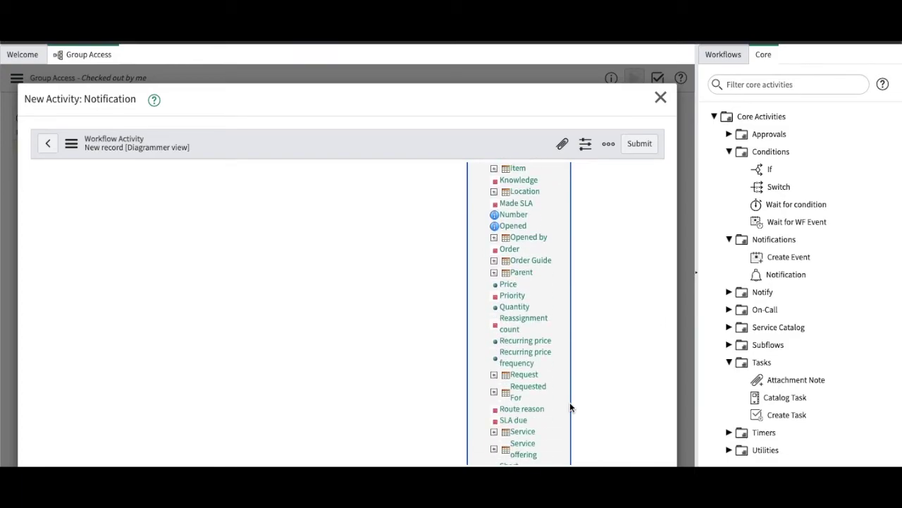
pyautogui.scroll(-4, 572, 408)
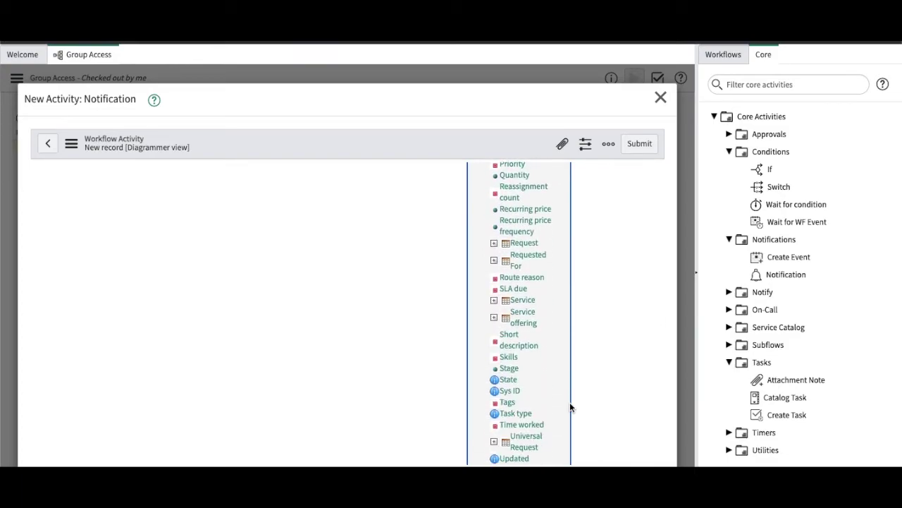
pyautogui.scroll(-3, 571, 408)
pyautogui.scroll(3, 570, 407)
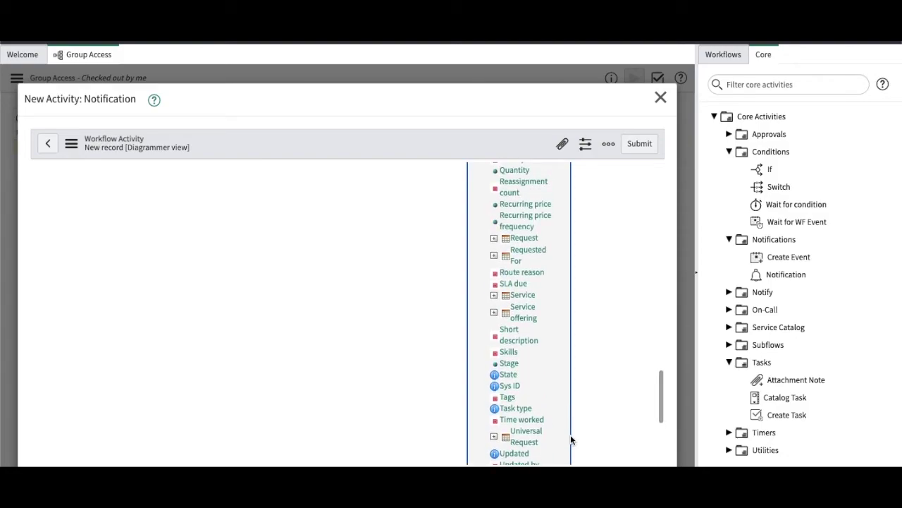
pyautogui.scroll(3, 571, 436)
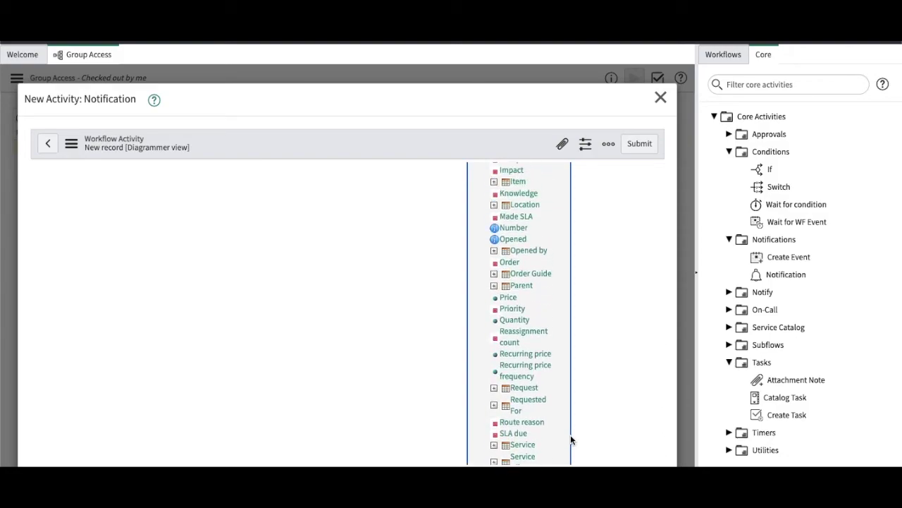
pyautogui.scroll(5, 570, 434)
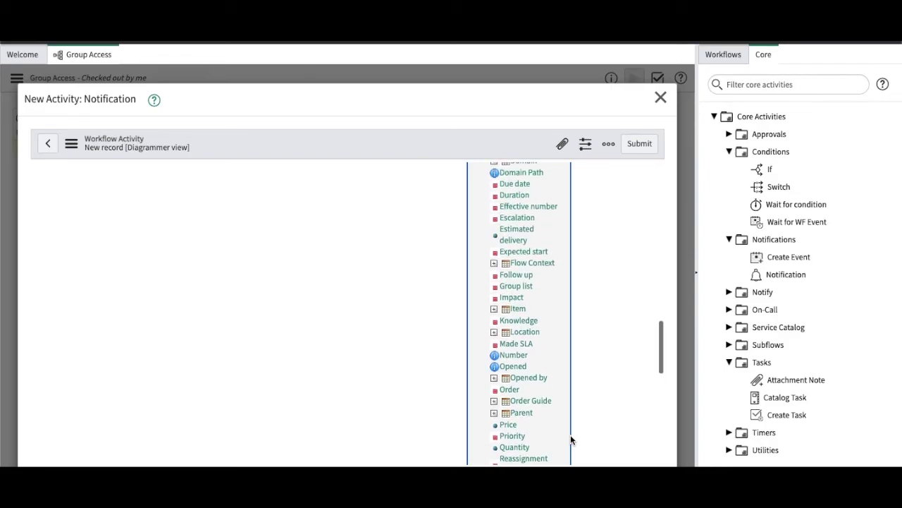
pyautogui.scroll(-3, 570, 434)
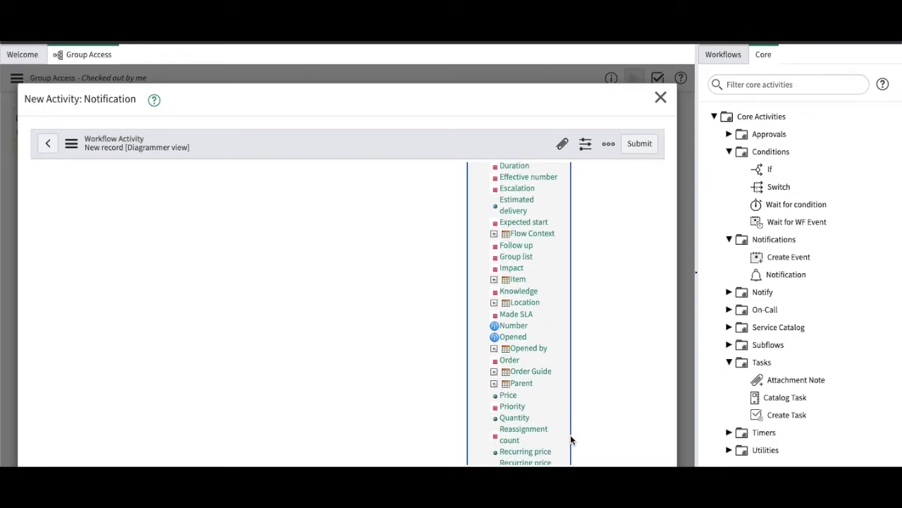
pyautogui.click(513, 326)
pyautogui.scroll(5, 330, 324)
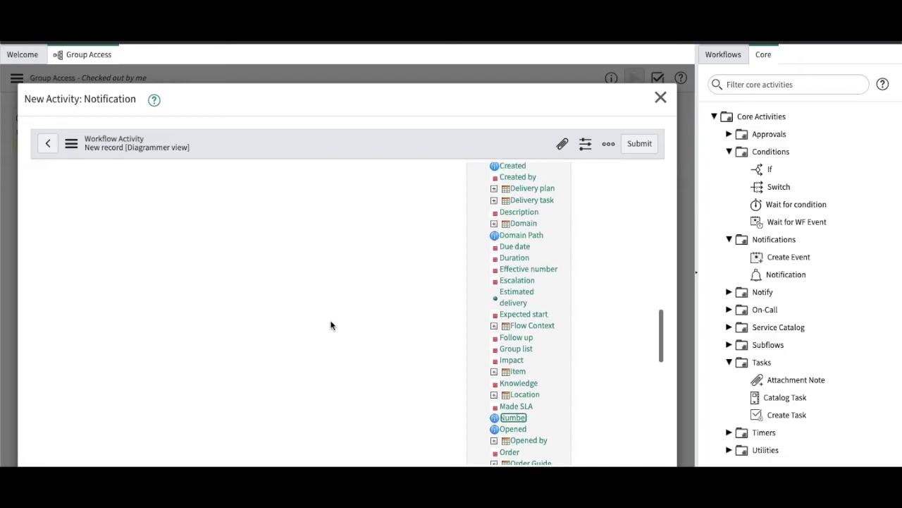
pyautogui.scroll(3, 330, 322)
pyautogui.scroll(-3, 330, 320)
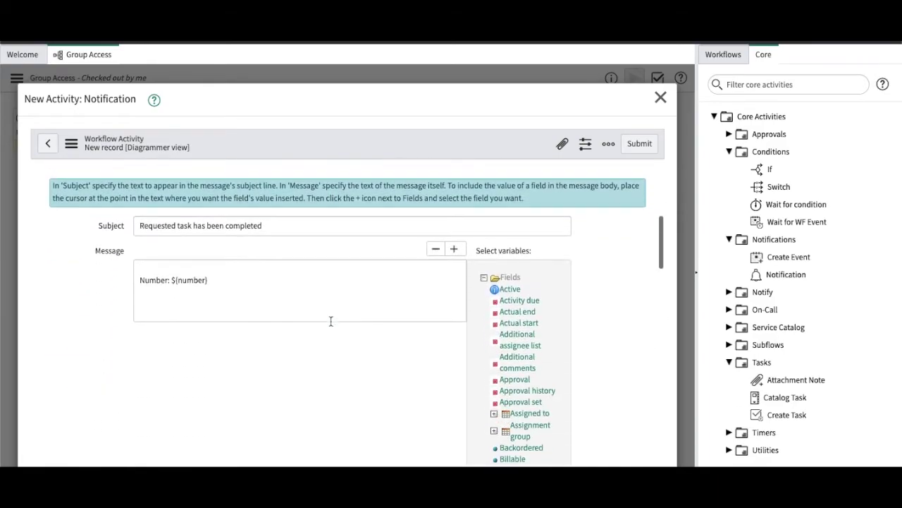
# Try to insert the Number field variable into the notification's subject from the list of available variables
pyautogui.click(304, 222)
pyautogui.scroll(-5, 325, 380)
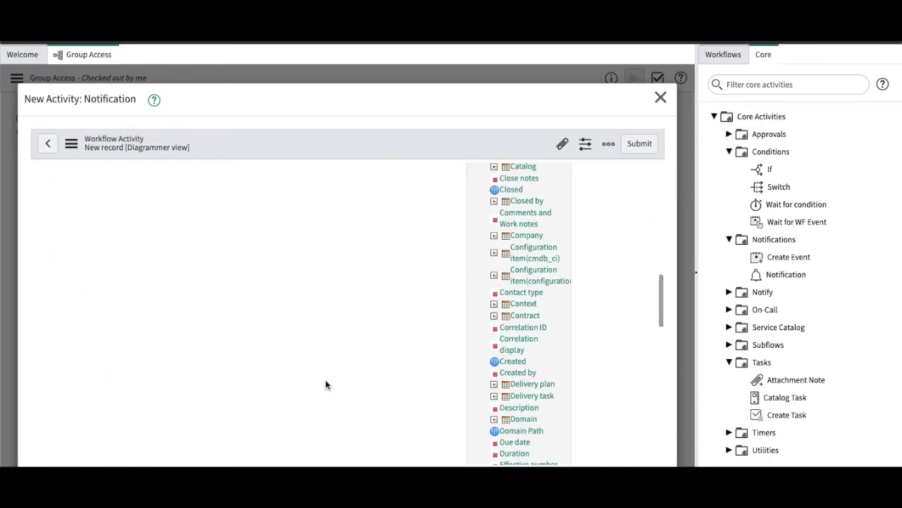
pyautogui.scroll(-5, 417, 400)
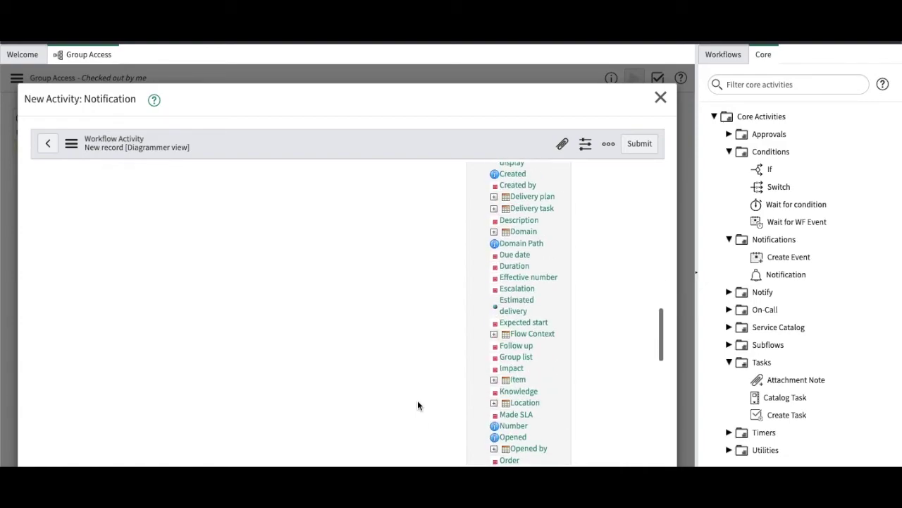
pyautogui.scroll(2, 504, 421)
pyautogui.scroll(5, 393, 412)
pyautogui.scroll(-3, 393, 412)
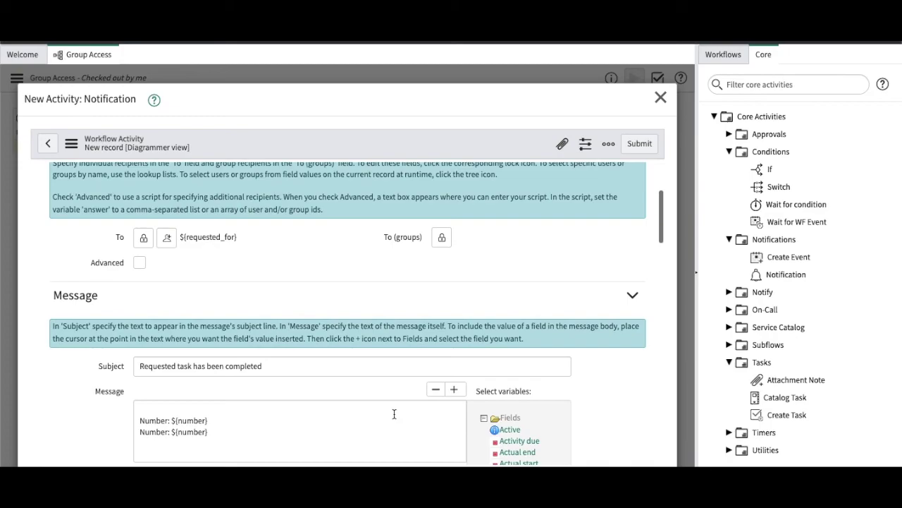
pyautogui.scroll(-1, 358, 408)
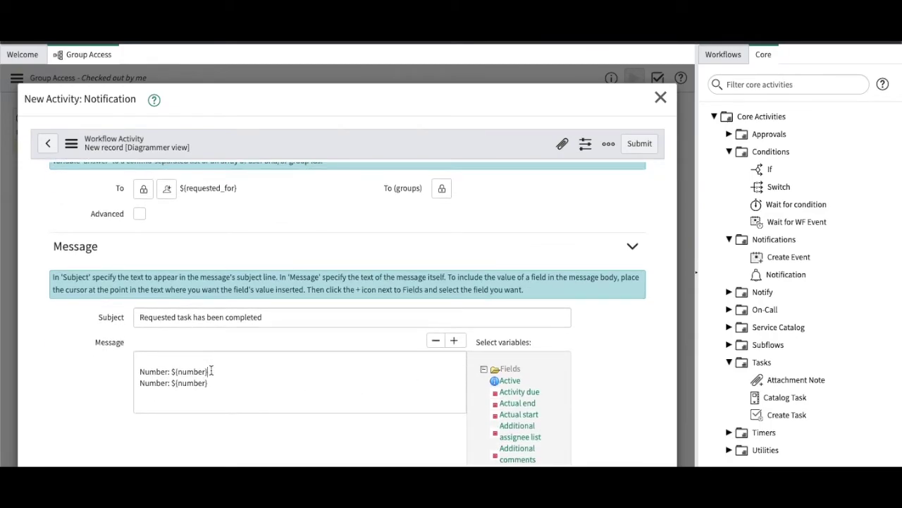
# Append the ${number} variable from the message body to the end of the notification's subject
pyautogui.moveTo(208, 371); pyautogui.dragTo(174, 372)
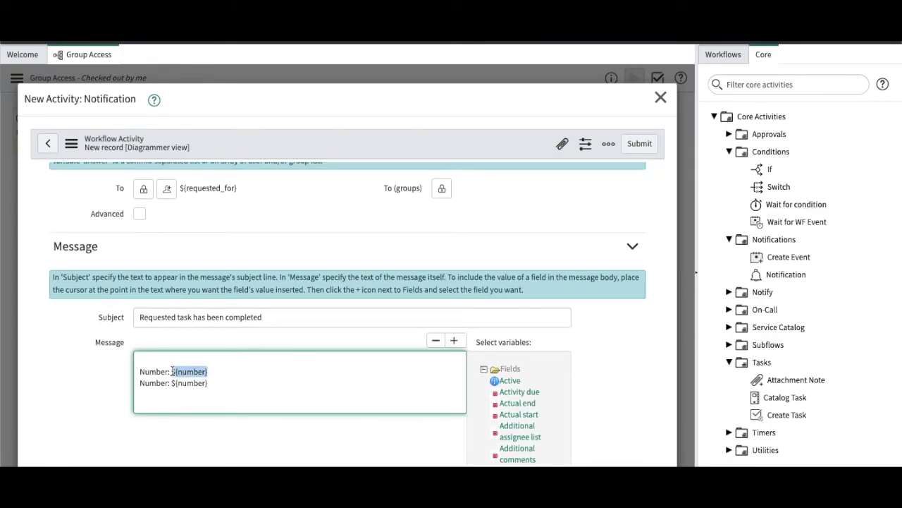
pyautogui.hotkey('ctrl', 'x')
pyautogui.click(288, 317)
pyautogui.hotkey('ctrl', 'v')
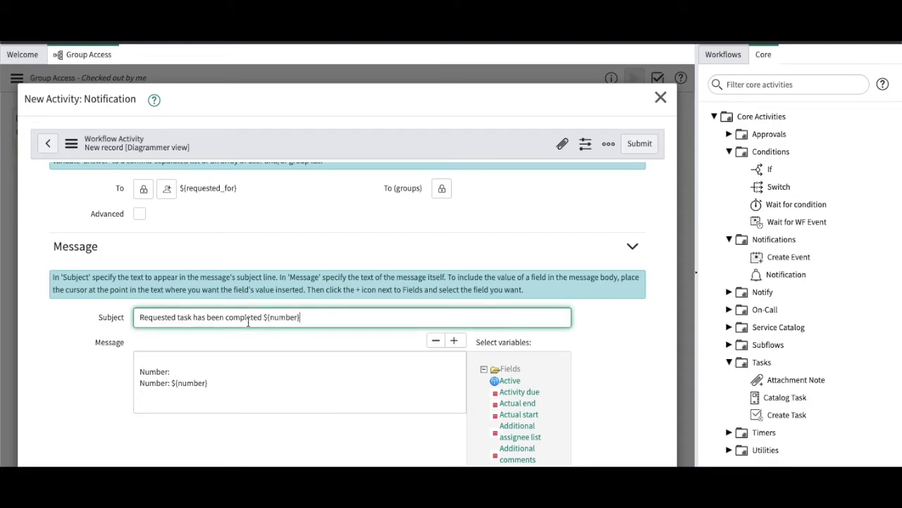
# Restore ${number} in the message's first Number line, delete the duplicate line, and start the body with "Hi Your request"
pyautogui.click(177, 372)
pyautogui.hotkey('ctrl', 'v')
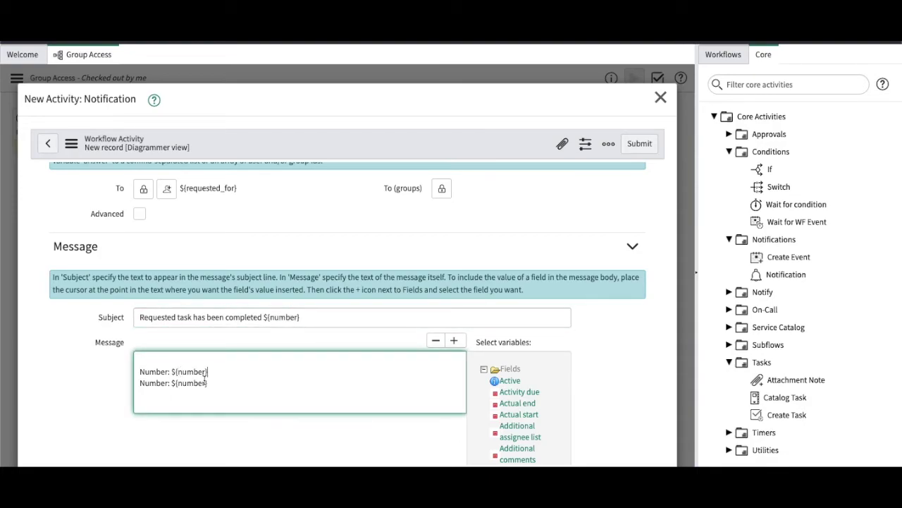
pyautogui.moveTo(209, 382); pyautogui.dragTo(129, 385)
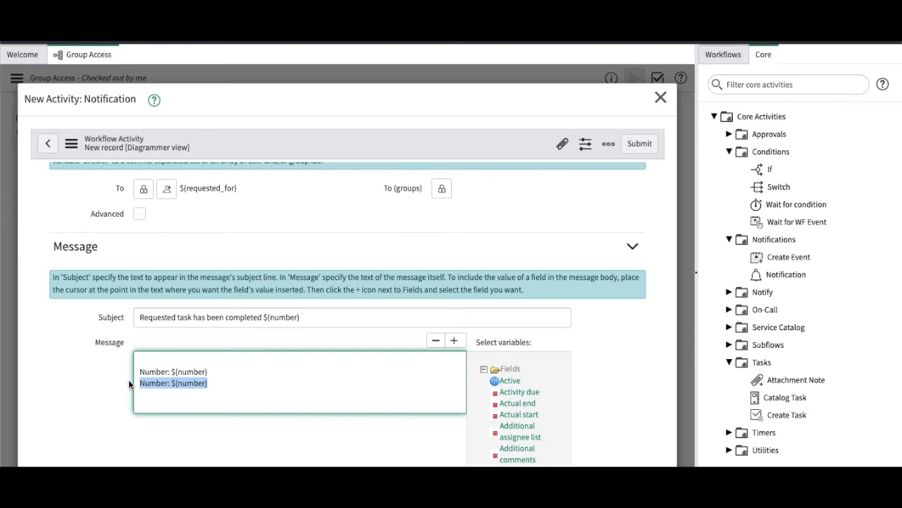
pyautogui.press('BackSpace')
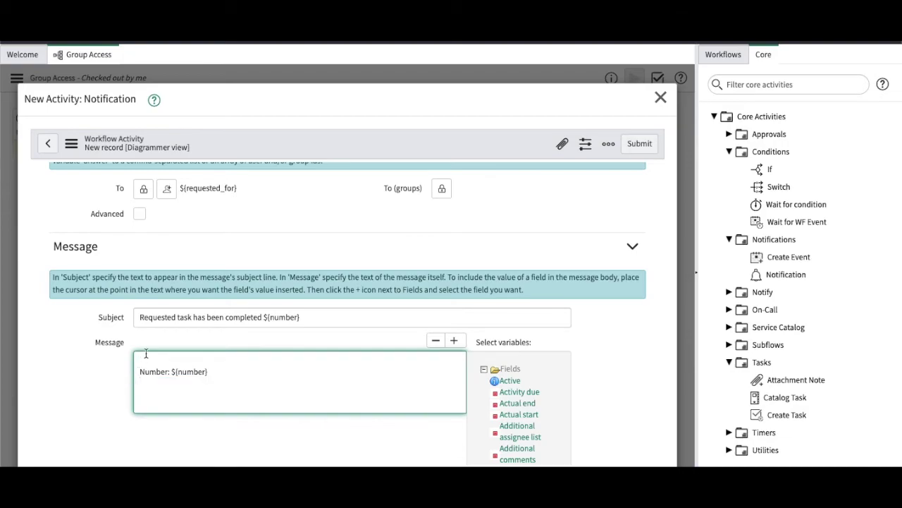
pyautogui.write('Hi Your requeste')
# Replace the message body with the subject text "Requested task has been completed ${number}" and submit the notification activity
pyautogui.moveTo(306, 317); pyautogui.dragTo(82, 326)
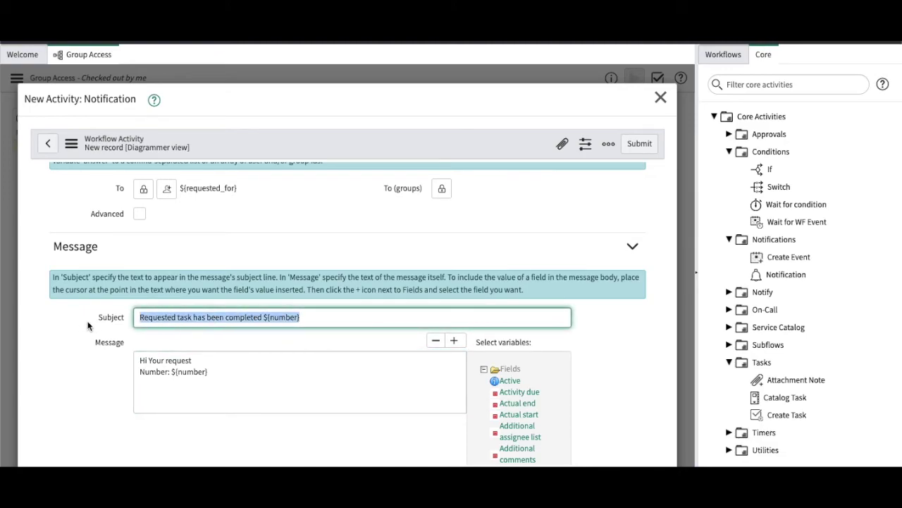
pyautogui.click(194, 380)
pyautogui.hotkey('ctrl', 'a')
pyautogui.hotkey('ctrl', 'v')
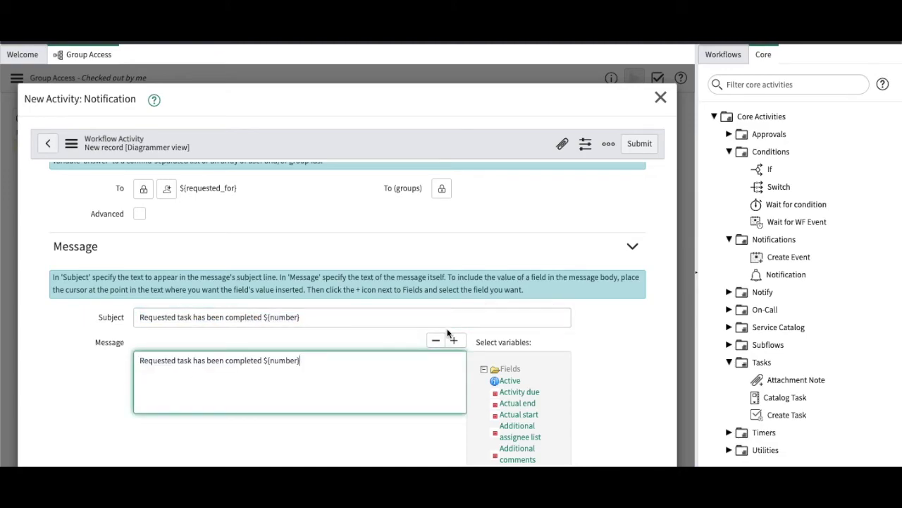
pyautogui.click(639, 143)
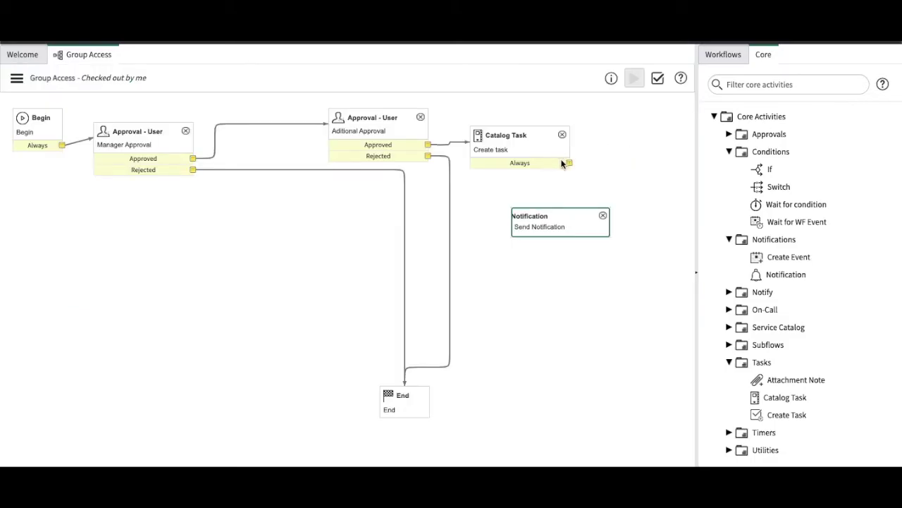
# Connect Create task through Send Notification to End with Always transitions, and publish the Group Access workflow
pyautogui.moveTo(569, 163); pyautogui.dragTo(557, 223)
pyautogui.moveTo(610, 244); pyautogui.dragTo(403, 392)
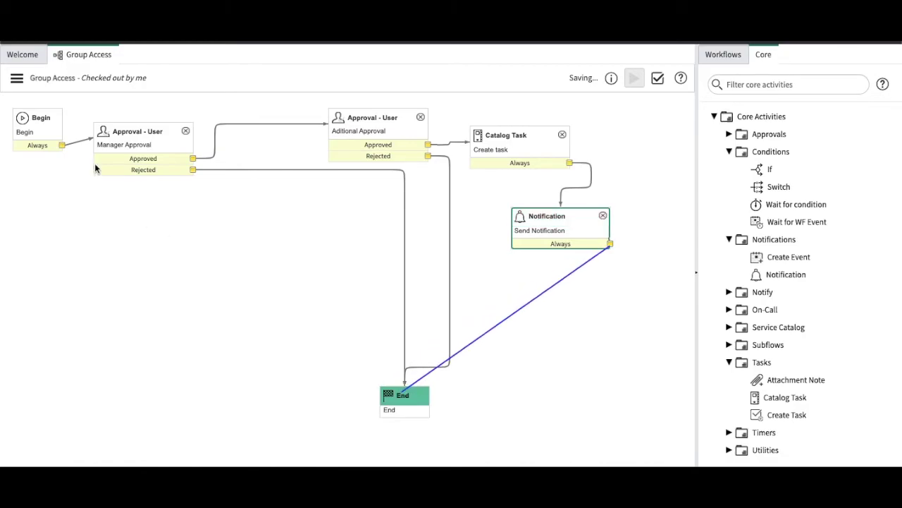
pyautogui.click(18, 81)
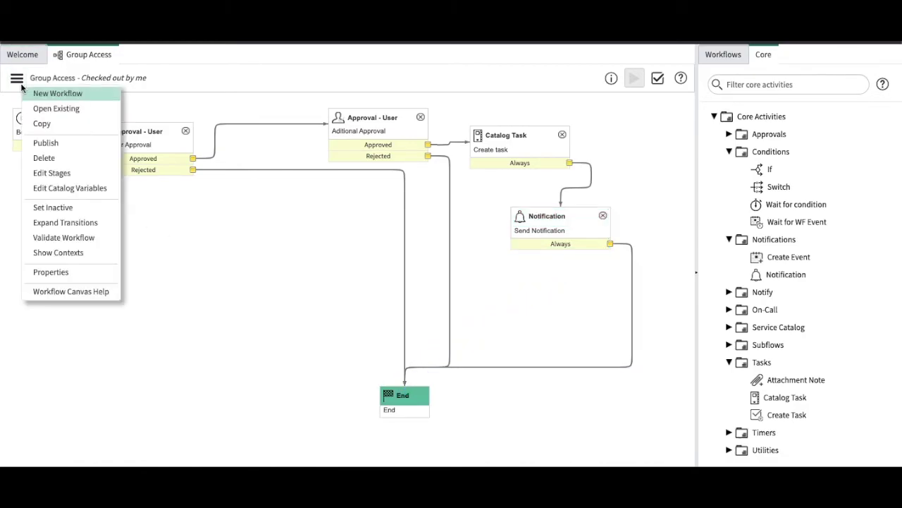
pyautogui.click(45, 144)
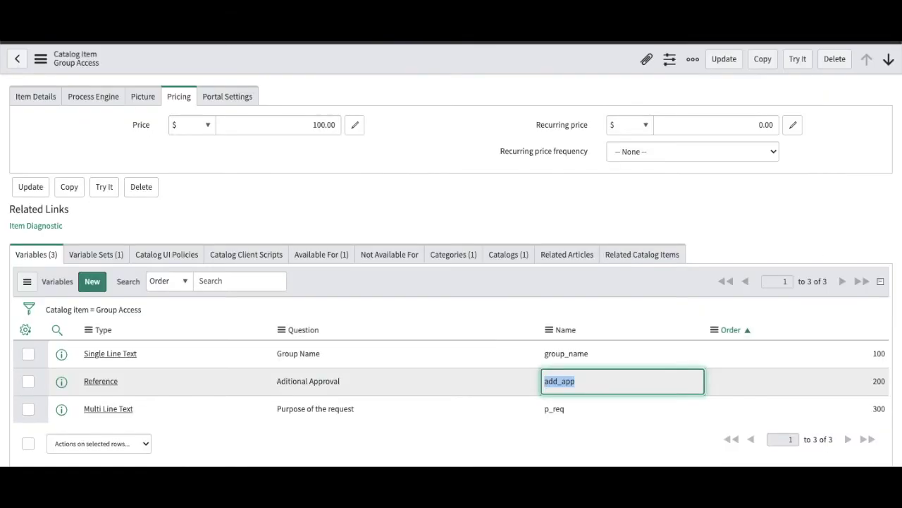
# Assign the Group Access workflow as the catalog item's process engine and save the record
pyautogui.scroll(2, 263, 131)
pyautogui.click(112, 261)
pyautogui.click(200, 348)
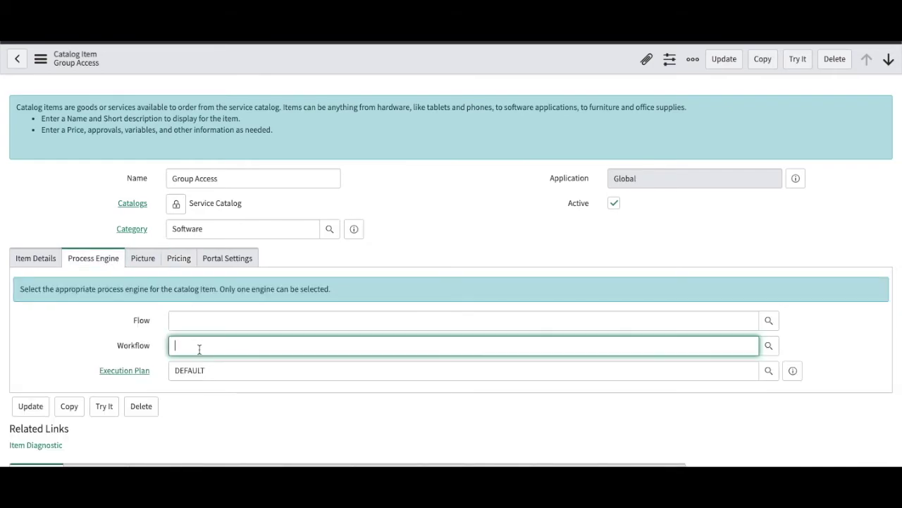
pyautogui.write('8gr')
pyautogui.press('BackSpace')
pyautogui.press('BackSpace')
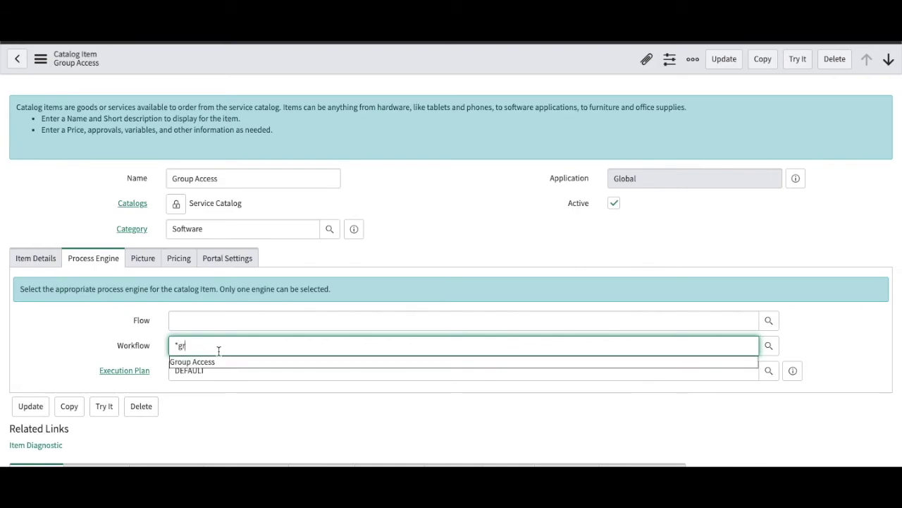
pyautogui.click(218, 361)
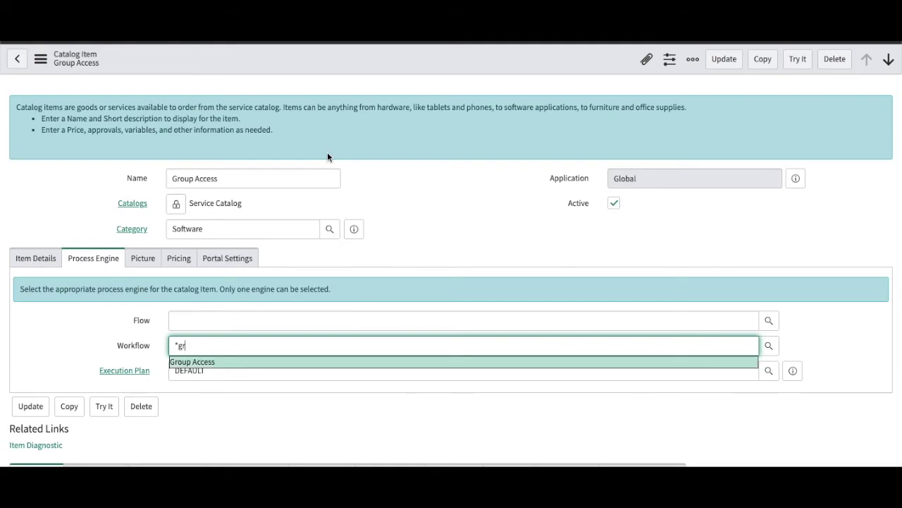
pyautogui.rightClick(349, 67)
pyautogui.click(365, 75)
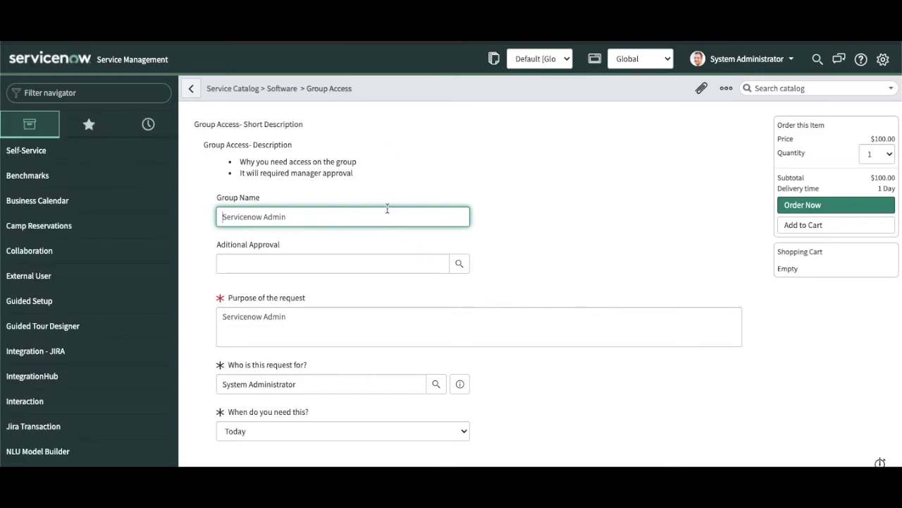
# Order the Group Access item with group name "Sr request", the first listed user as additional approver, and purpose "Test"
pyautogui.write('S')
pyautogui.click(460, 264)
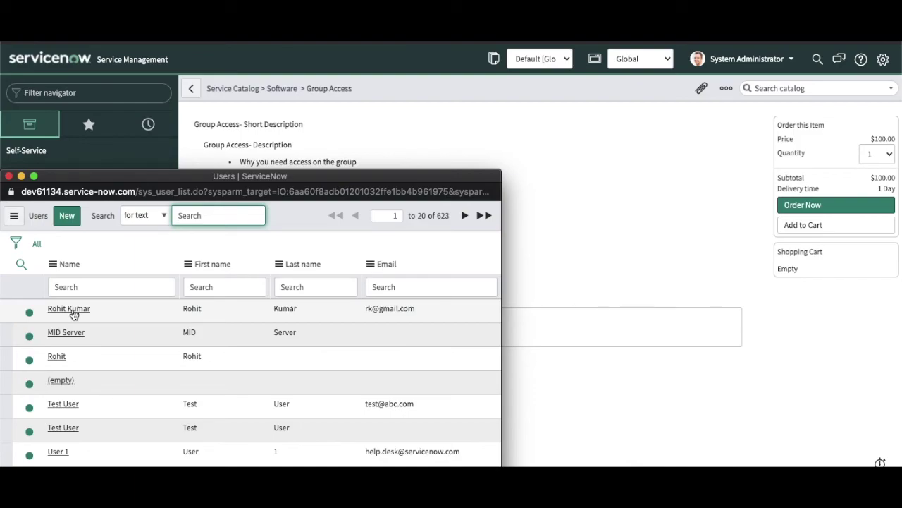
pyautogui.click(70, 308)
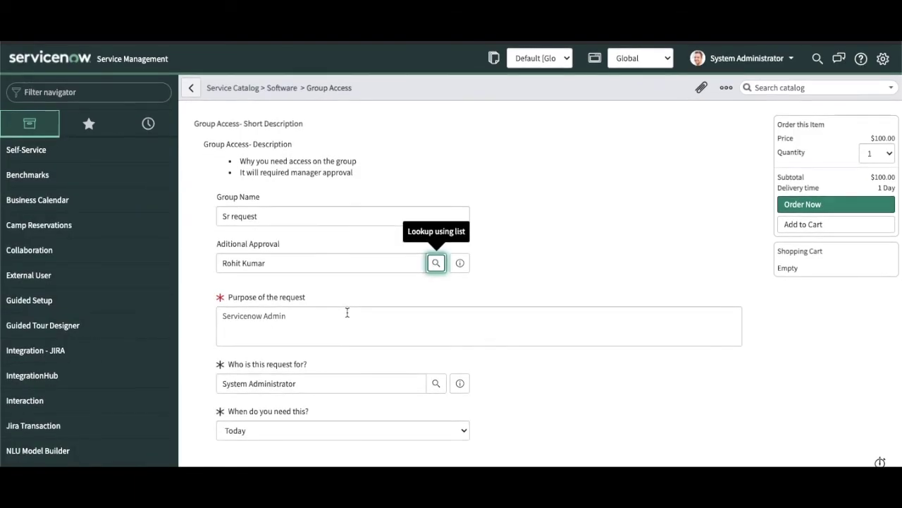
pyautogui.click(401, 323)
pyautogui.write('Test')
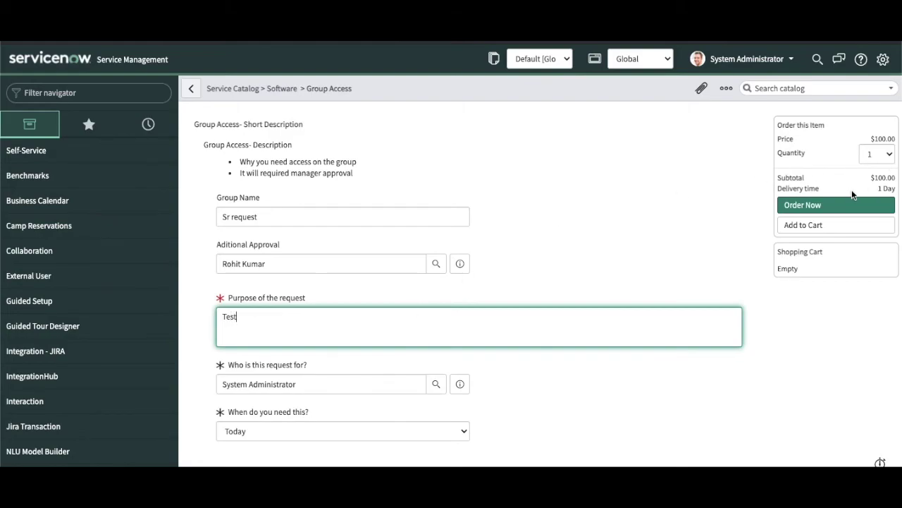
pyautogui.click(839, 206)
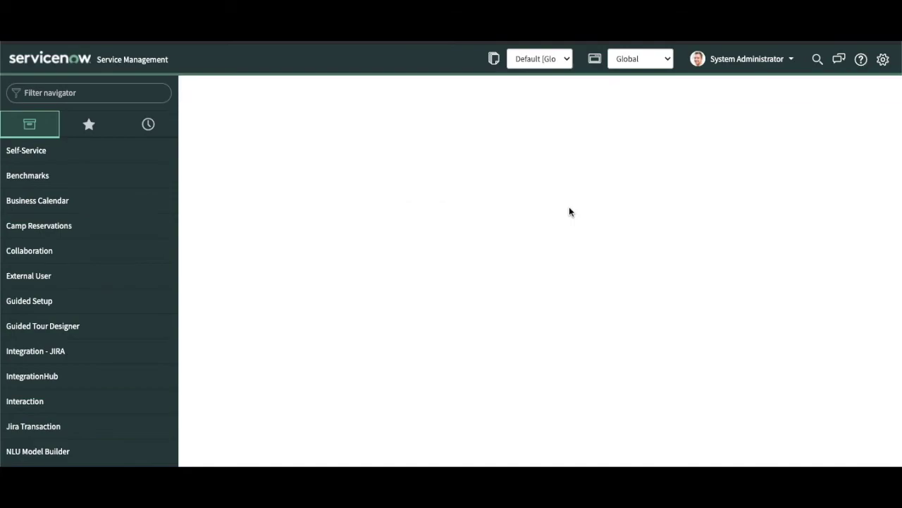
# Open the newly submitted request and its Group Access requested item
pyautogui.click(326, 165)
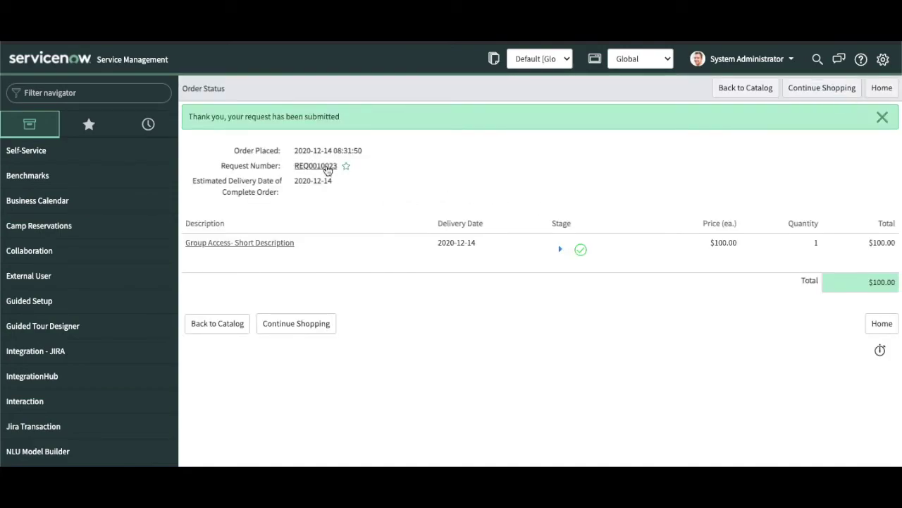
pyautogui.scroll(-2, 356, 226)
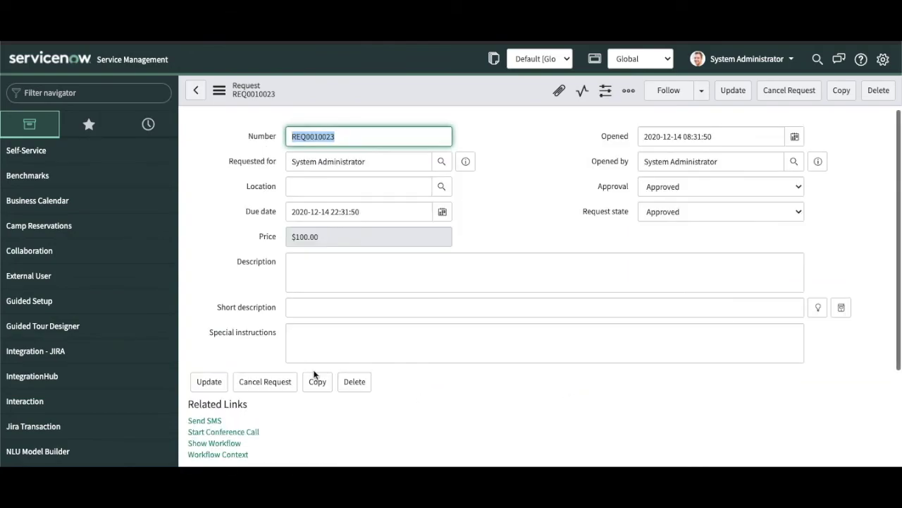
pyautogui.scroll(-2, 314, 373)
pyautogui.scroll(-1, 315, 374)
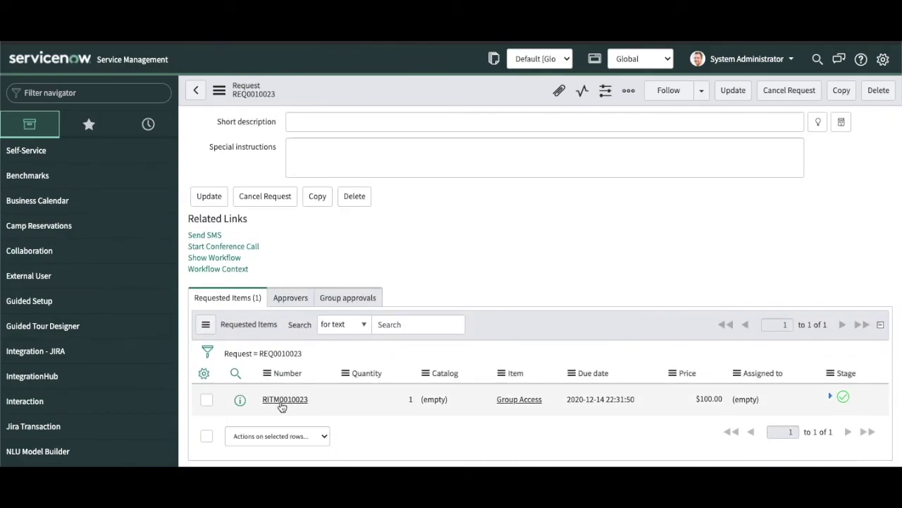
pyautogui.click(282, 407)
# Show the requested item's workflow and examine the execution details of the Manager Approval activity
pyautogui.scroll(-8, 354, 341)
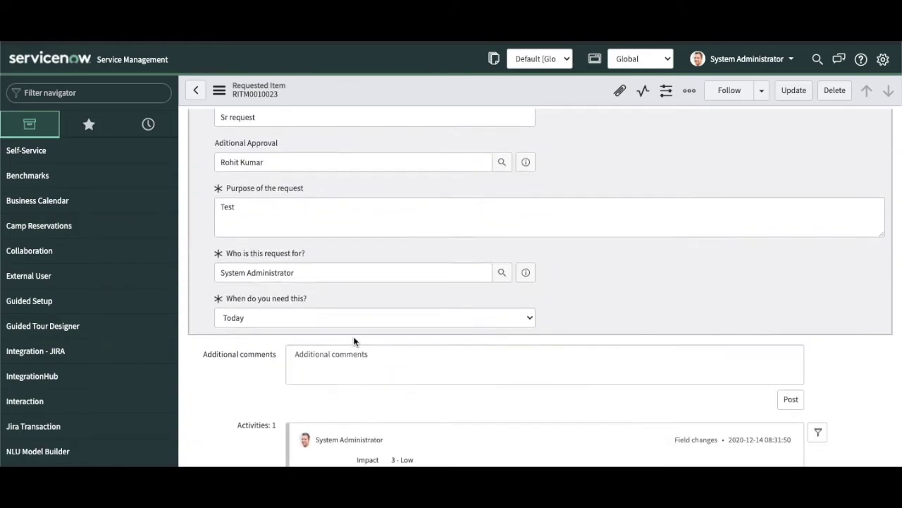
pyautogui.scroll(-6, 322, 346)
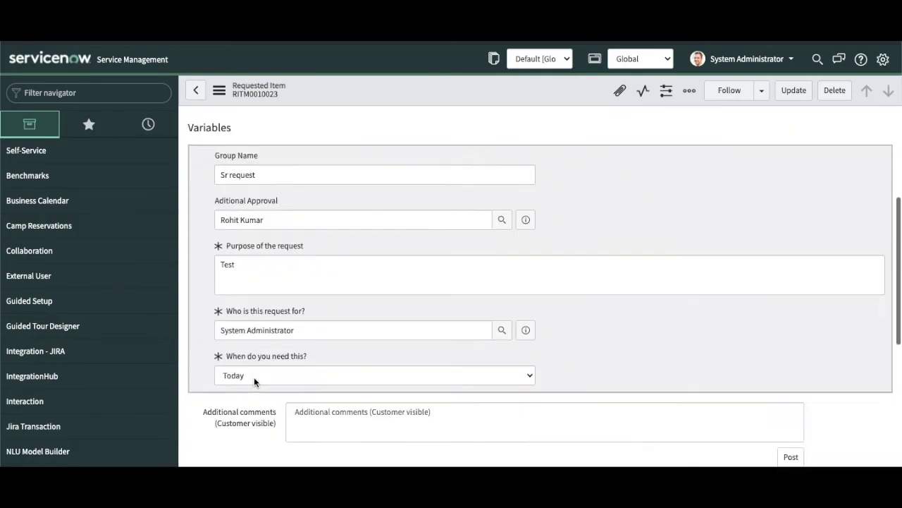
pyautogui.scroll(-2, 255, 379)
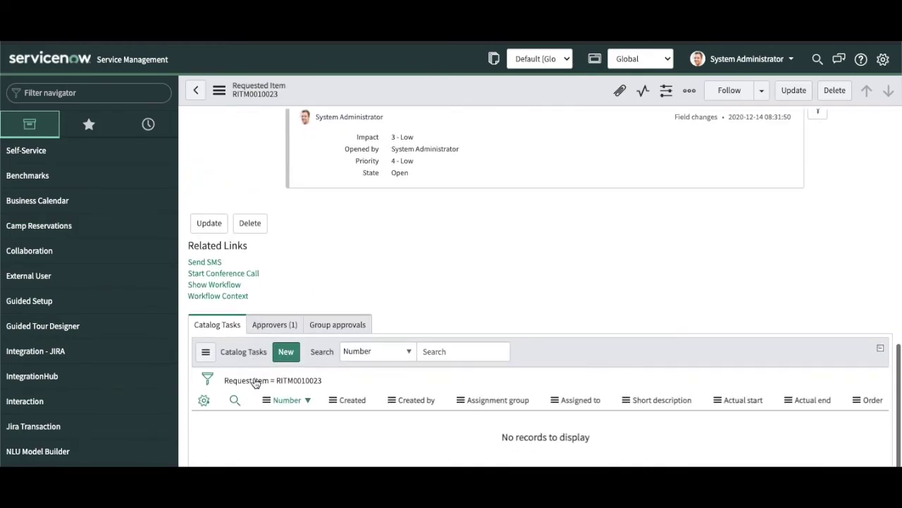
pyautogui.click(220, 286)
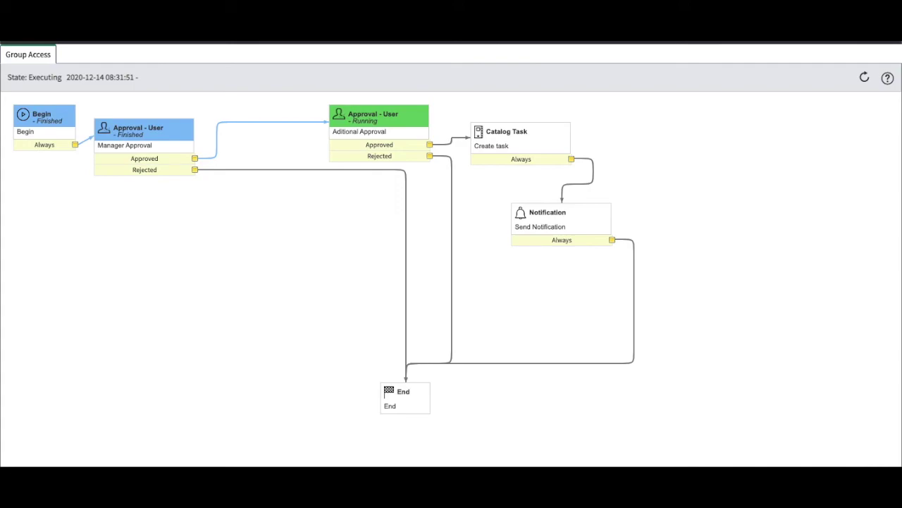
pyautogui.moveTo(131, 170)
pyautogui.click(84, 32)
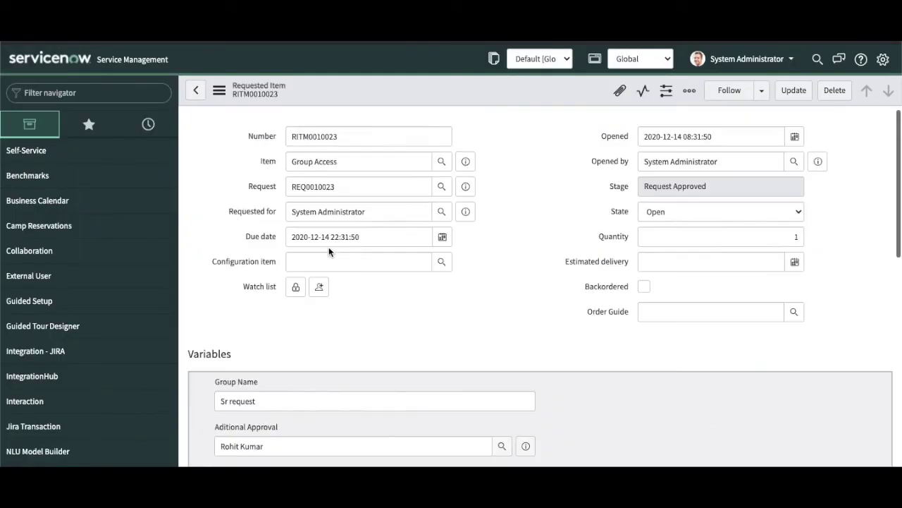
pyautogui.click(310, 31)
pyautogui.moveTo(150, 146)
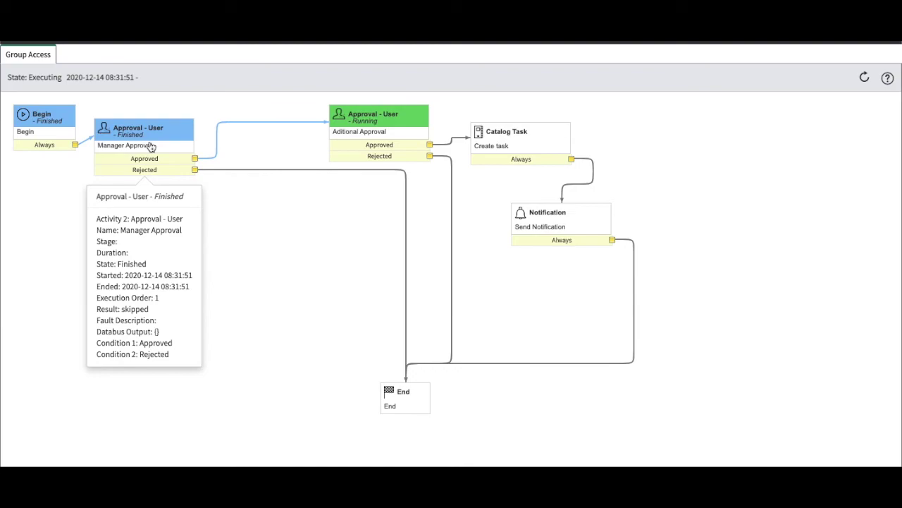
# Return to the requested item and examine the user details of its Requested for field
pyautogui.click(85, 32)
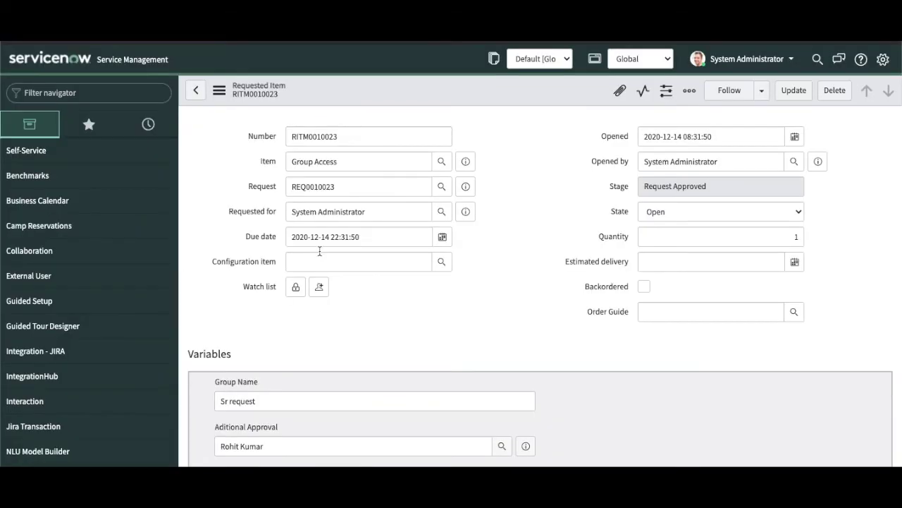
pyautogui.click(465, 211)
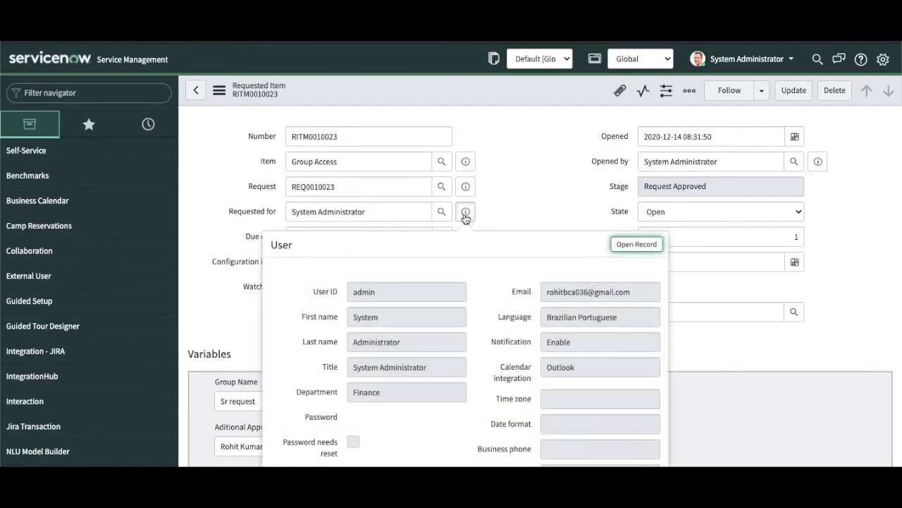
pyautogui.scroll(-3, 486, 325)
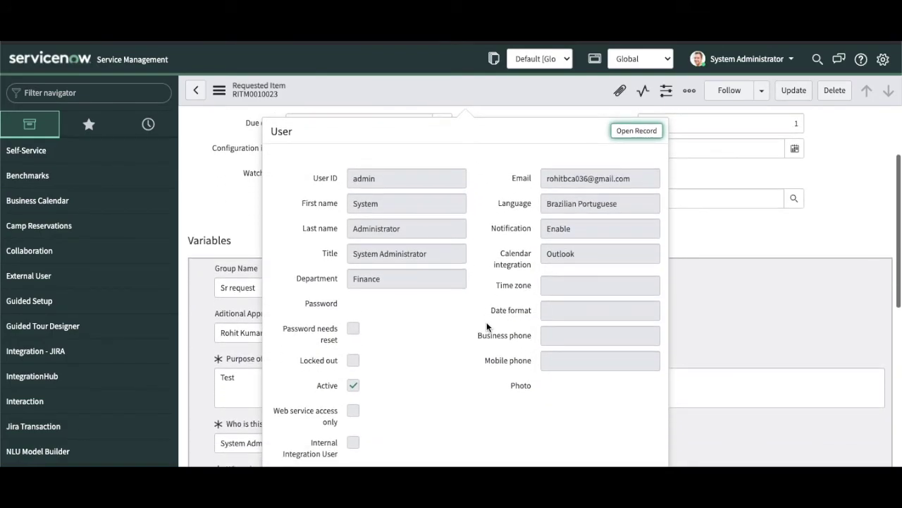
# Show the requested item's approvers and examine the Catalog Task activity in its Group Access workflow
pyautogui.click(781, 313)
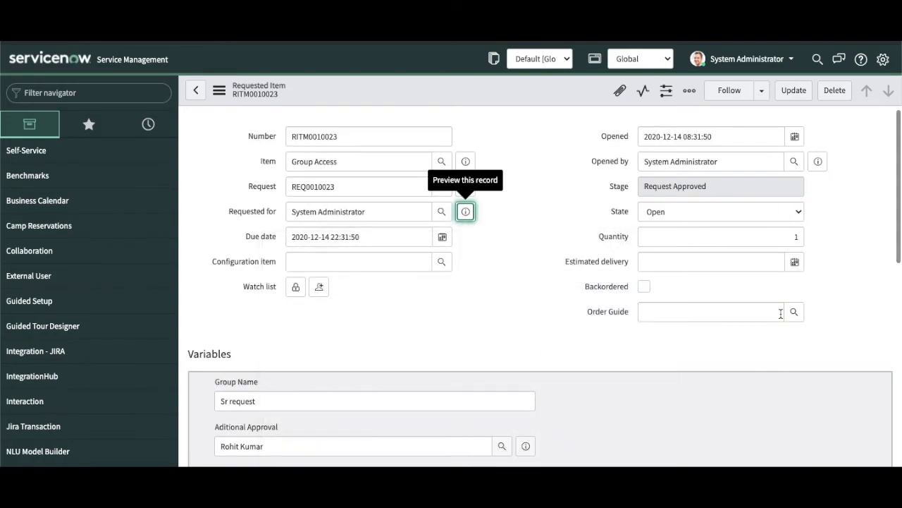
pyautogui.scroll(-3, 781, 313)
pyautogui.scroll(-2, 781, 313)
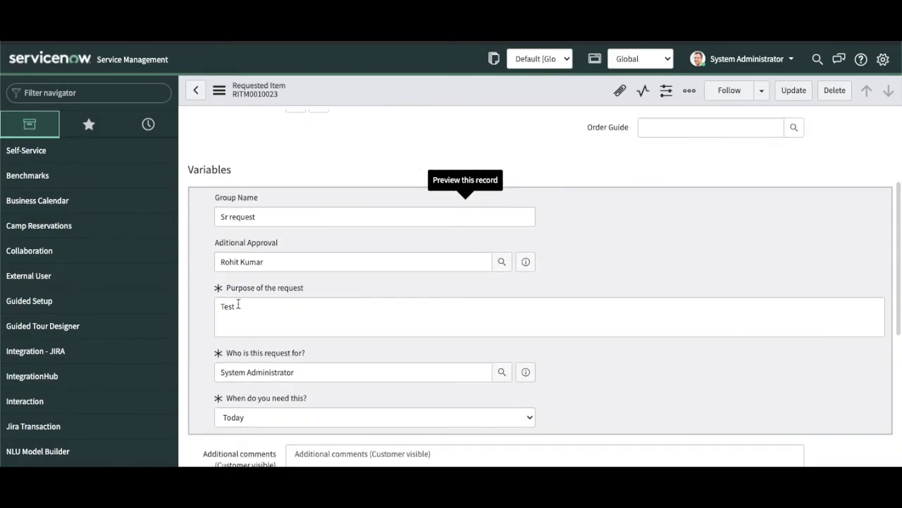
pyautogui.scroll(-7, 626, 368)
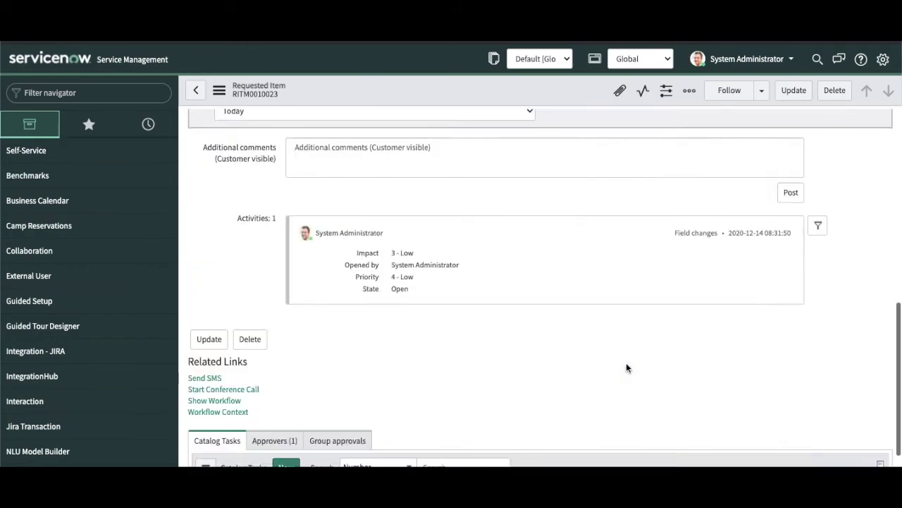
pyautogui.click(287, 323)
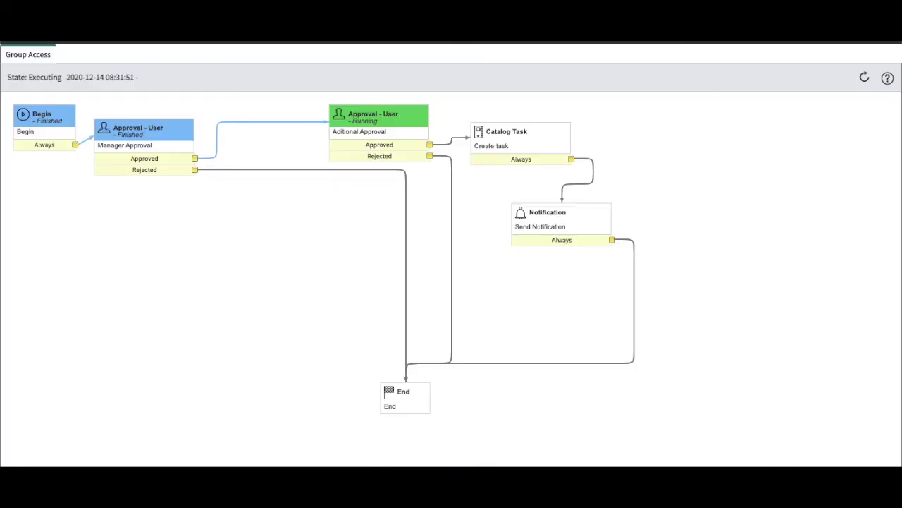
pyautogui.moveTo(526, 135)
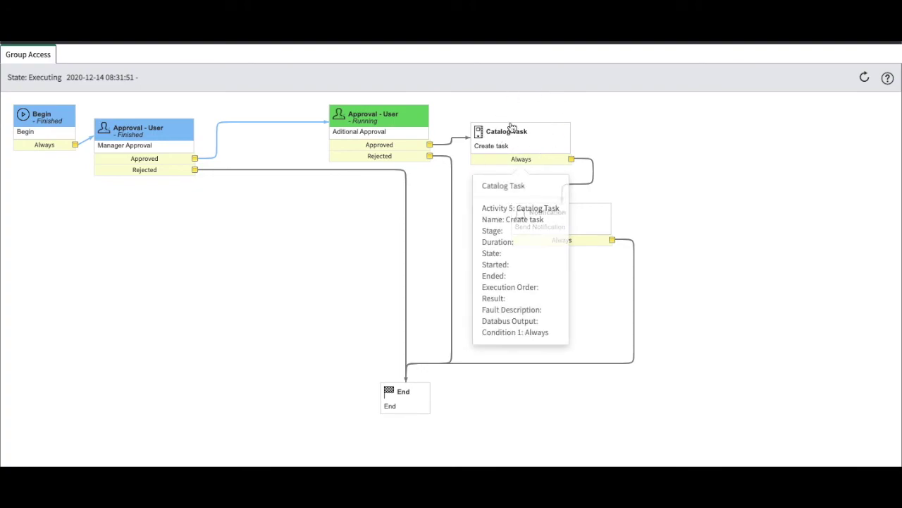
pyautogui.moveTo(614, 218)
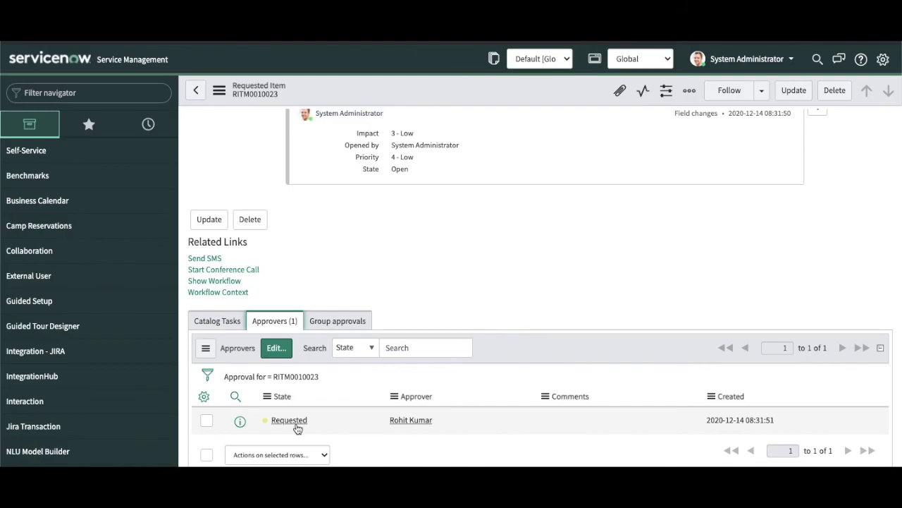
# Set the state of the requested item's additional approval to Approved and refresh the workflow diagram
pyautogui.click(326, 420)
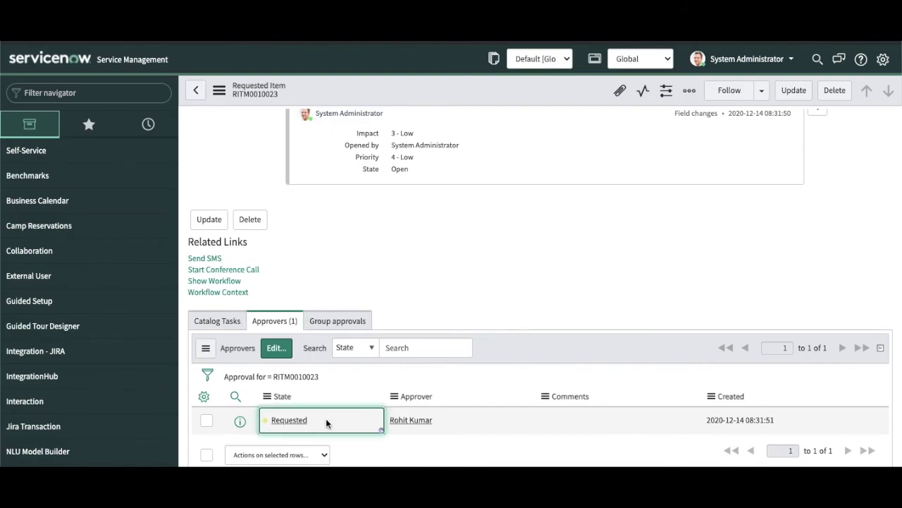
pyautogui.doubleClick(327, 422)
pyautogui.click(327, 425)
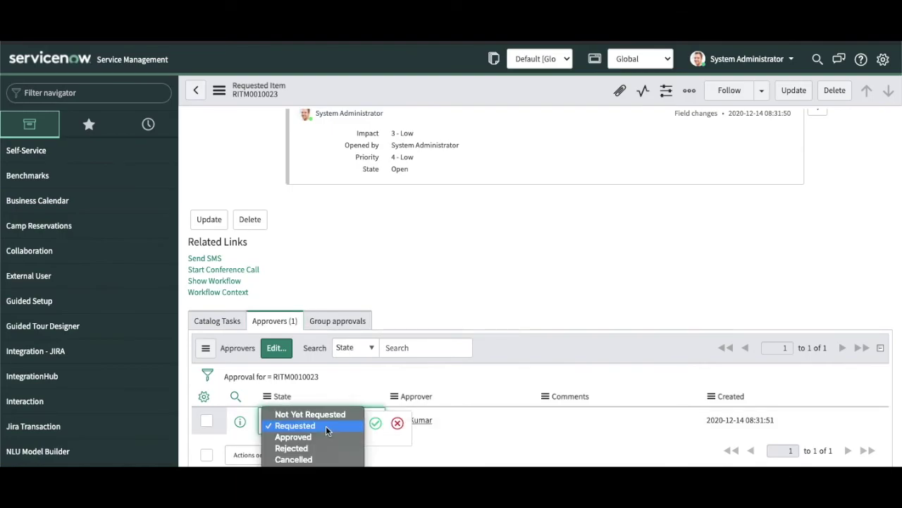
pyautogui.click(307, 436)
pyautogui.click(377, 424)
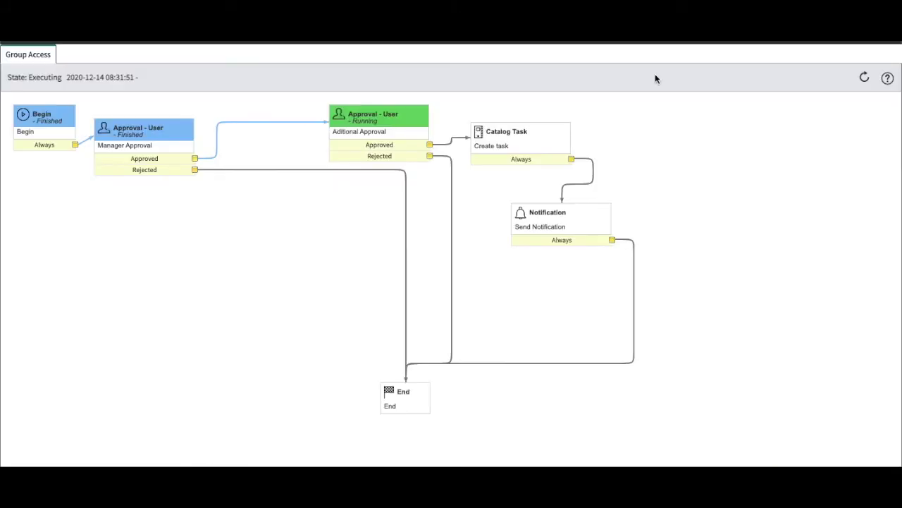
pyautogui.click(864, 78)
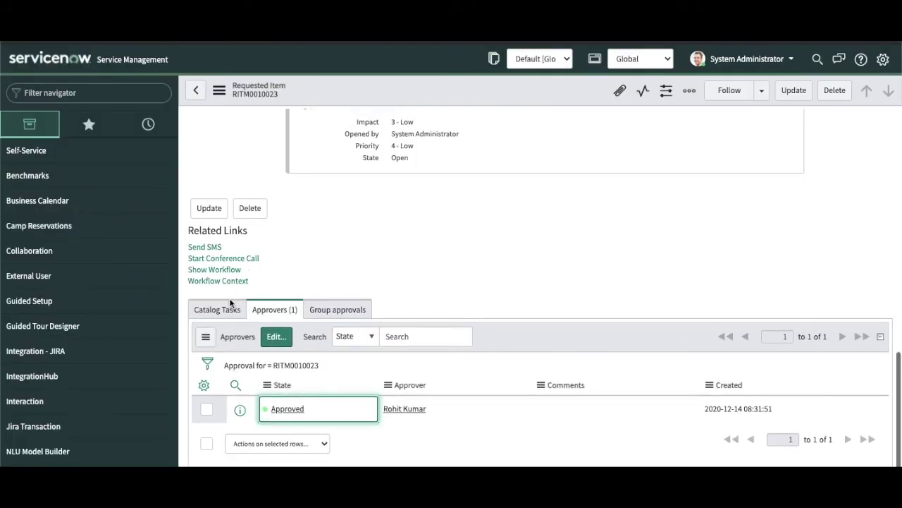
# Open the requested item's catalog task "Task short Description", close the task, and refresh the workflow diagram
pyautogui.click(222, 317)
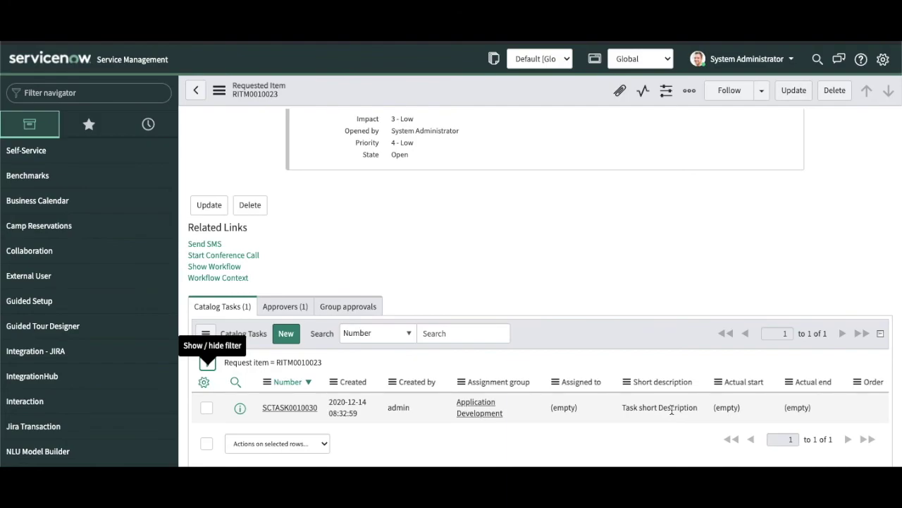
pyautogui.click(289, 409)
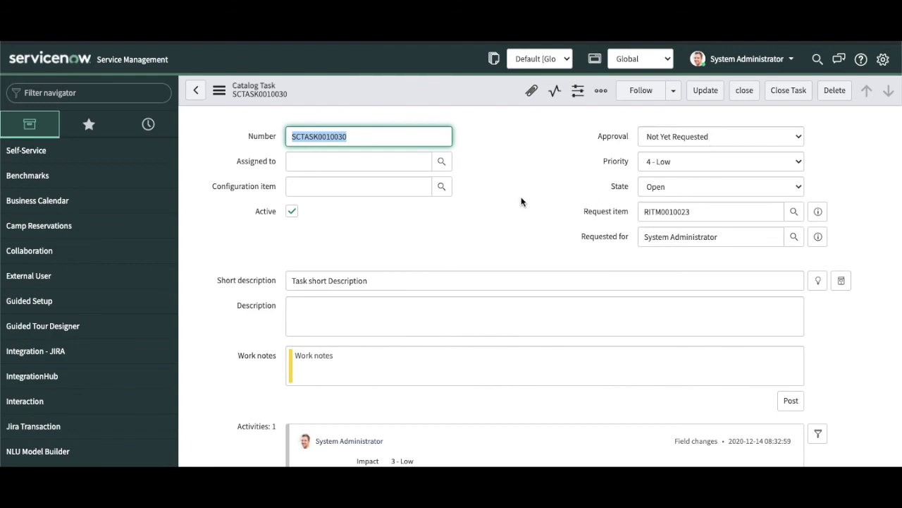
pyautogui.scroll(-1, 521, 202)
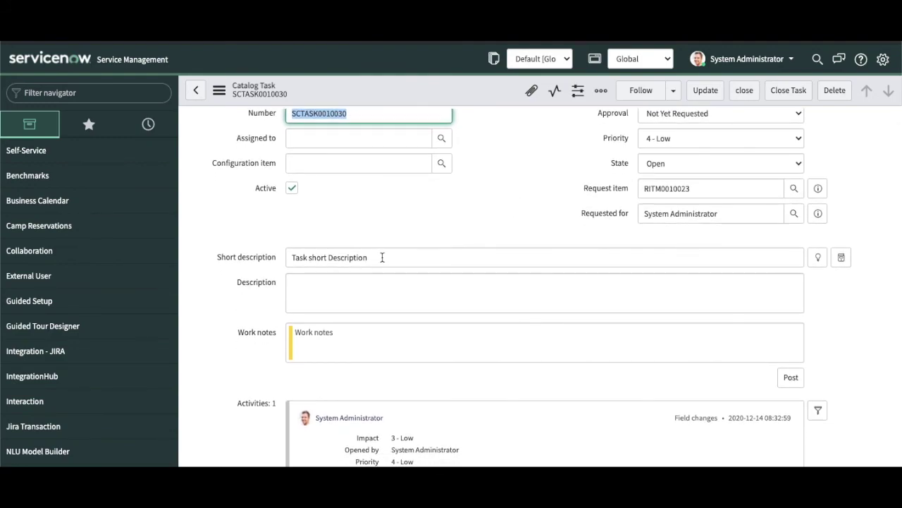
pyautogui.scroll(1, 389, 255)
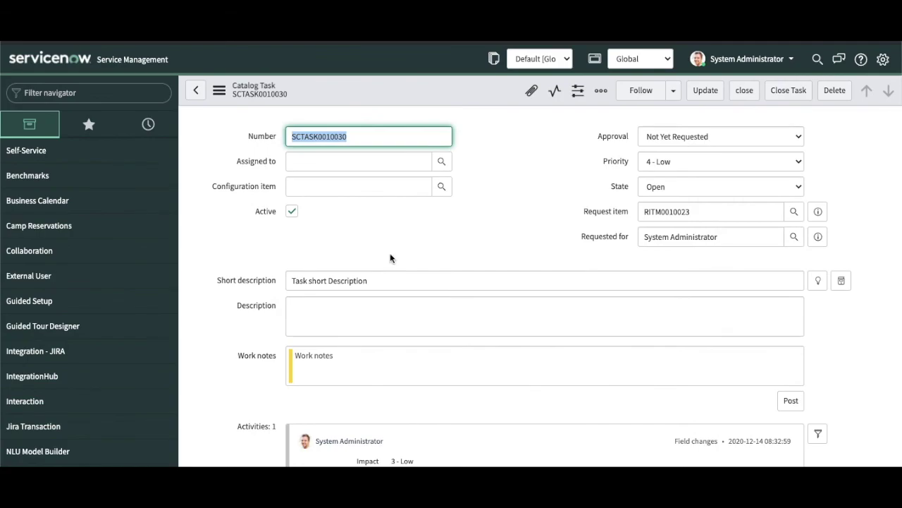
pyautogui.click(774, 98)
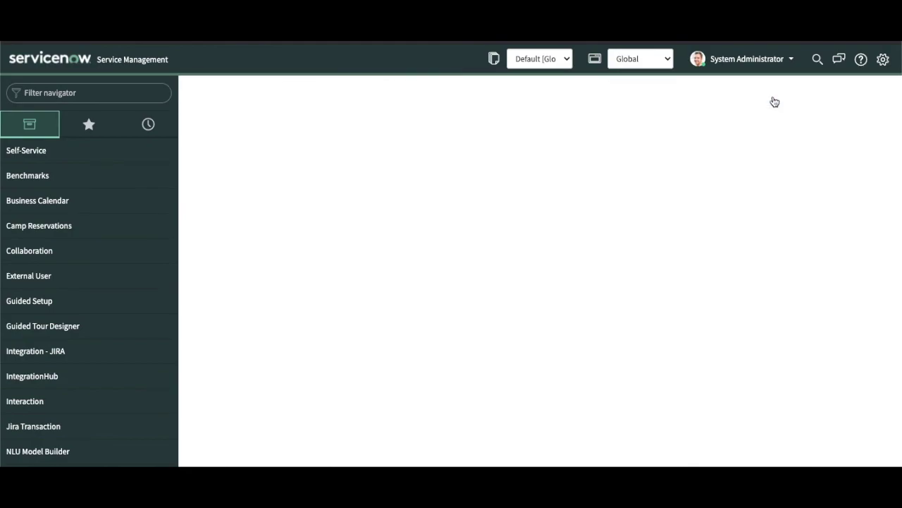
pyautogui.scroll(-7, 555, 314)
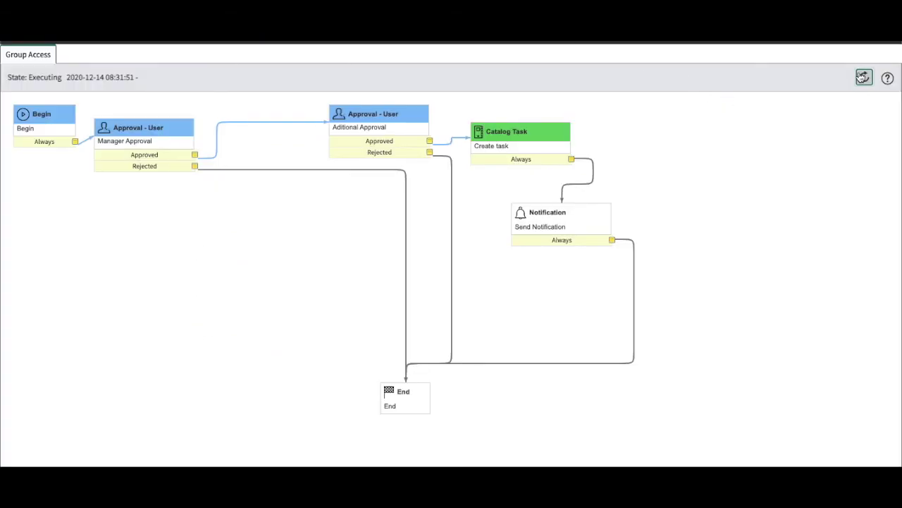
pyautogui.click(863, 77)
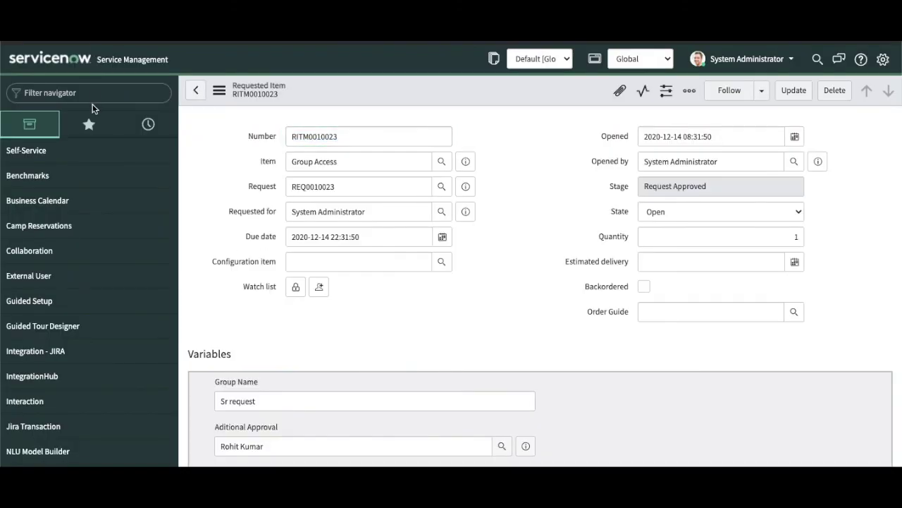
# Open the emails list and preview the HTML body of the newest "Requested task has been completed" email
pyautogui.click(89, 91)
pyautogui.write('emails')
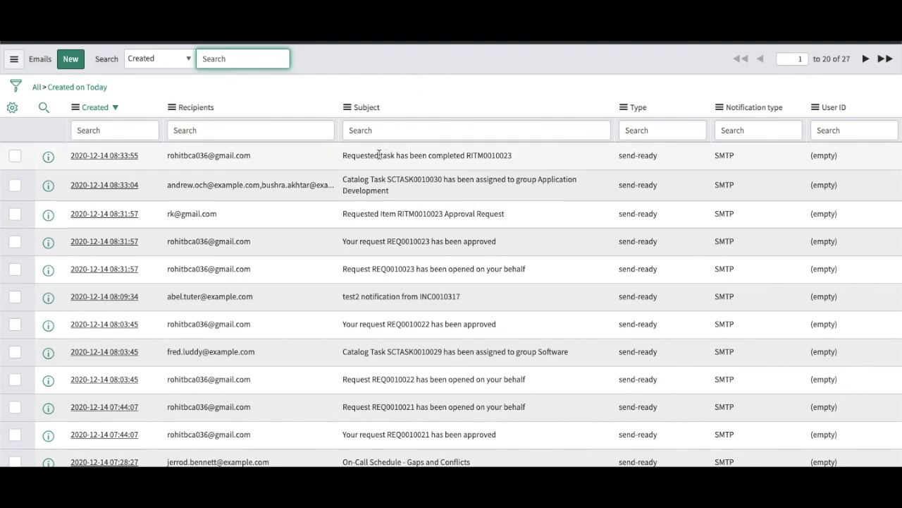
pyautogui.click(113, 156)
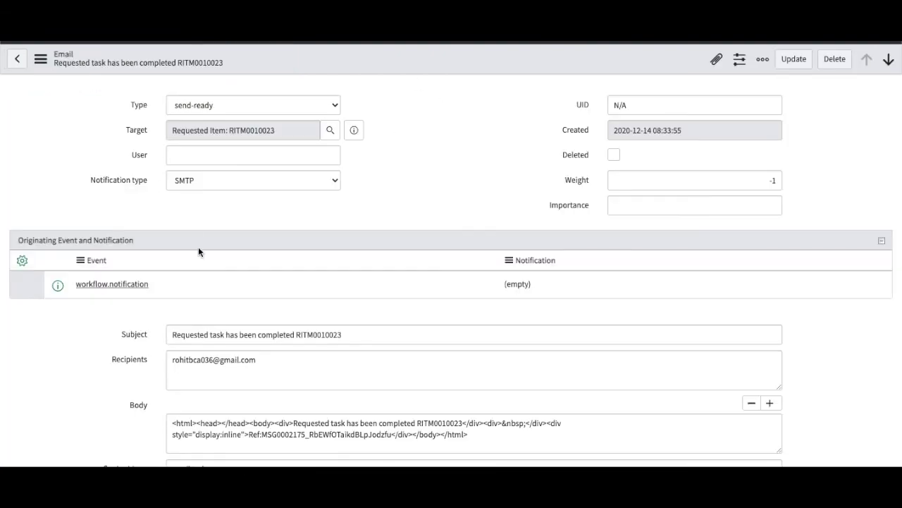
pyautogui.scroll(-5, 112, 421)
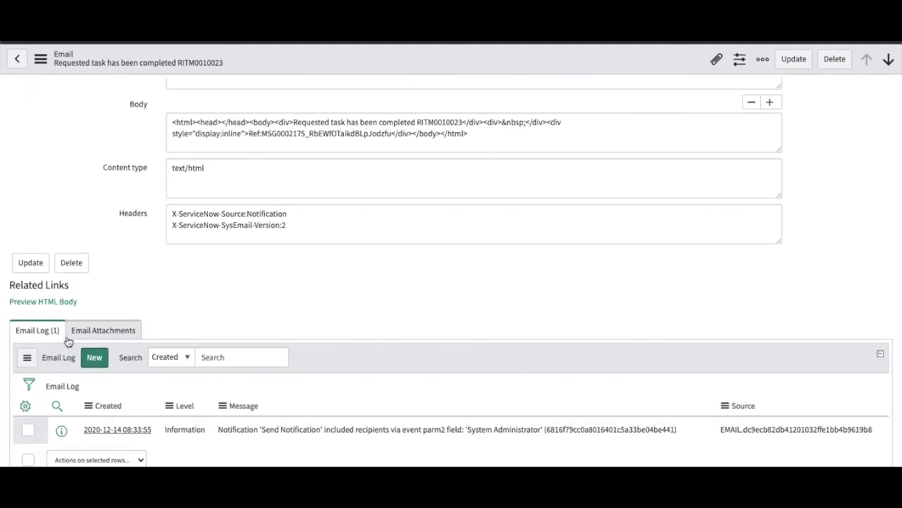
pyautogui.click(59, 304)
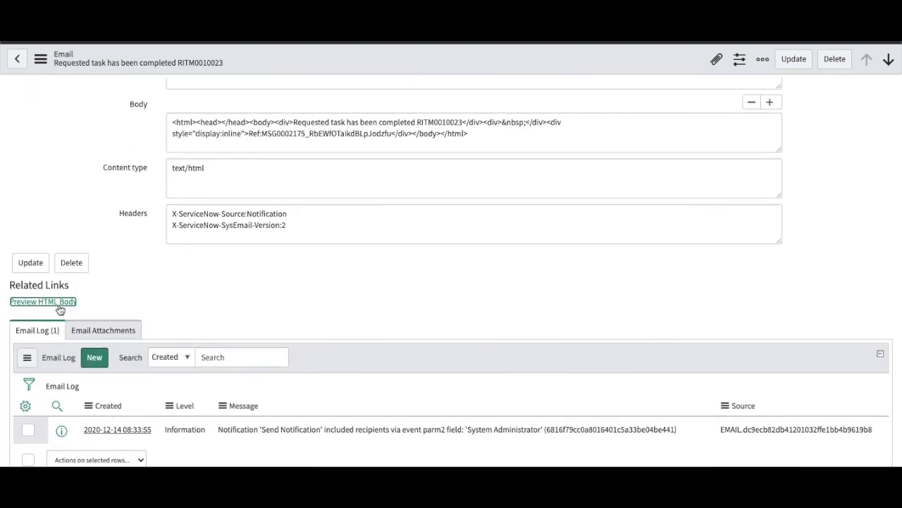